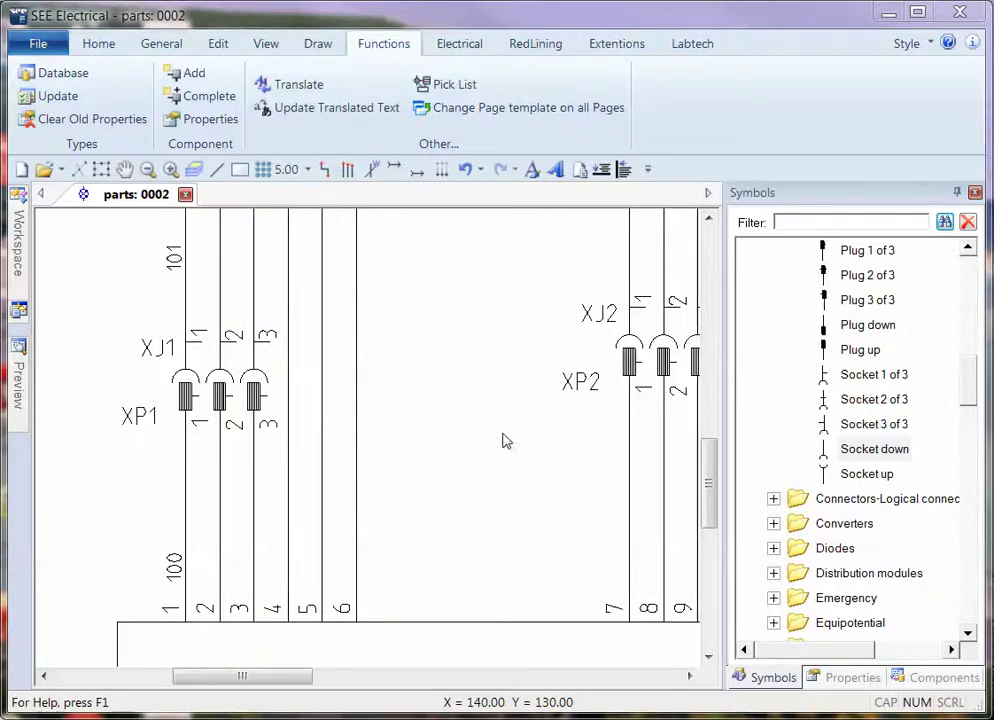
Open the type database and show the types of manufacturer IGE+XAO.
left_click(464, 45)
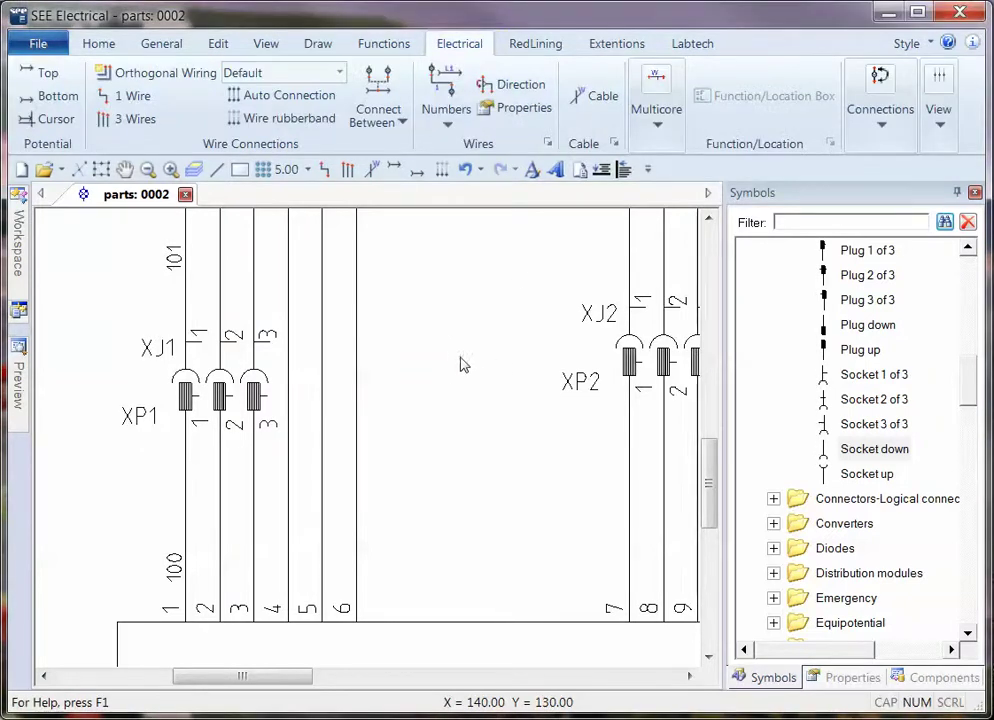
left_click(386, 46)
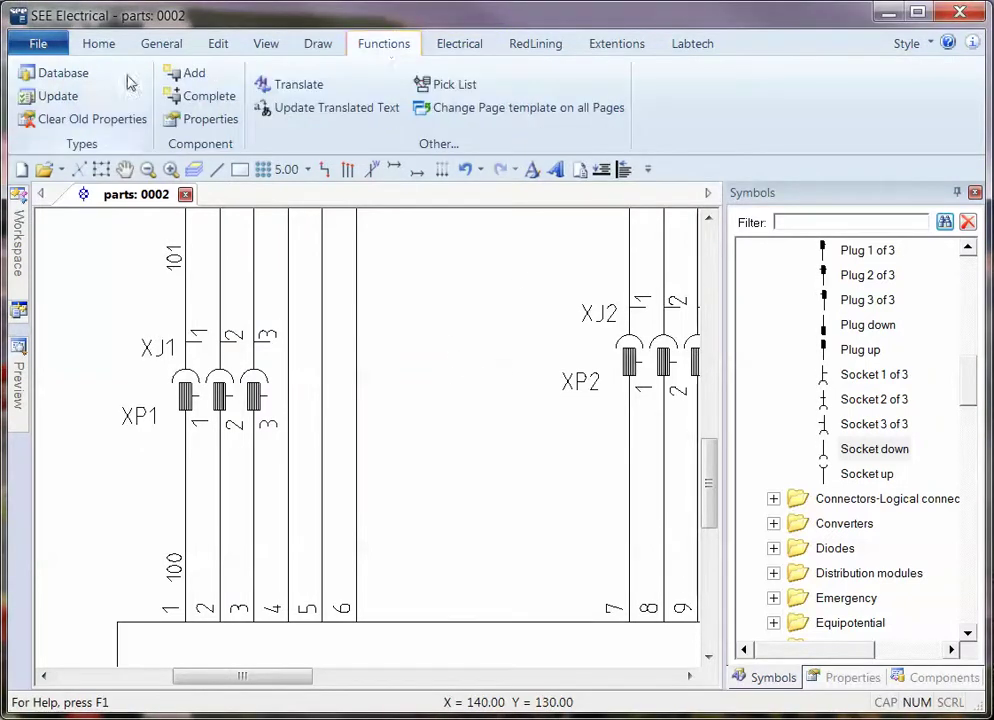
left_click(68, 80)
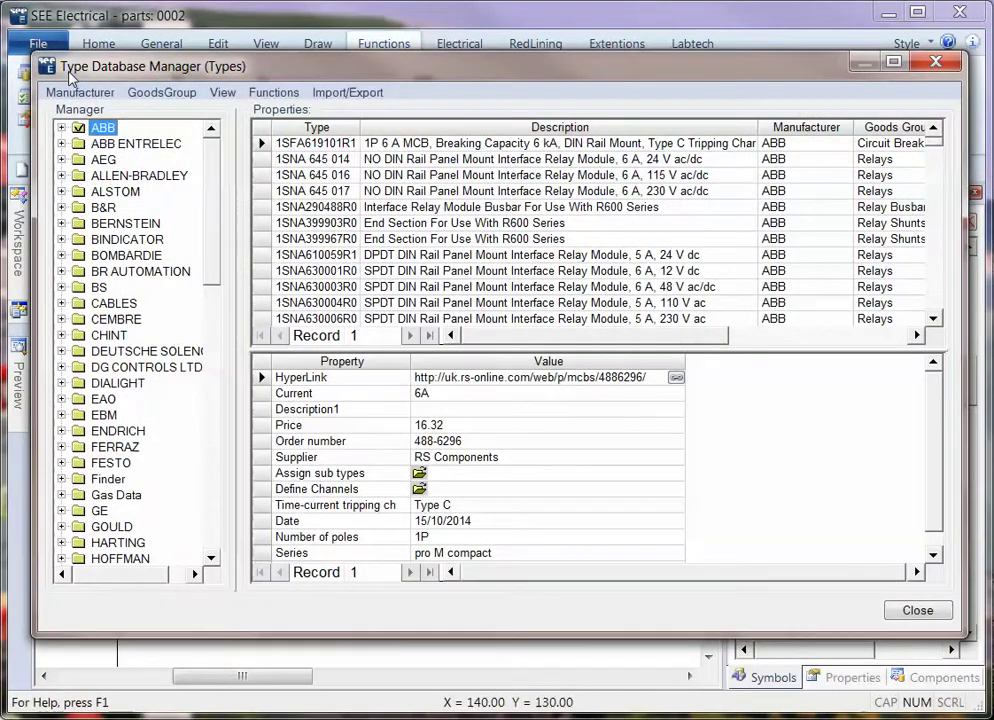
left_click_drag(215, 277, 211, 382)
left_click(116, 319)
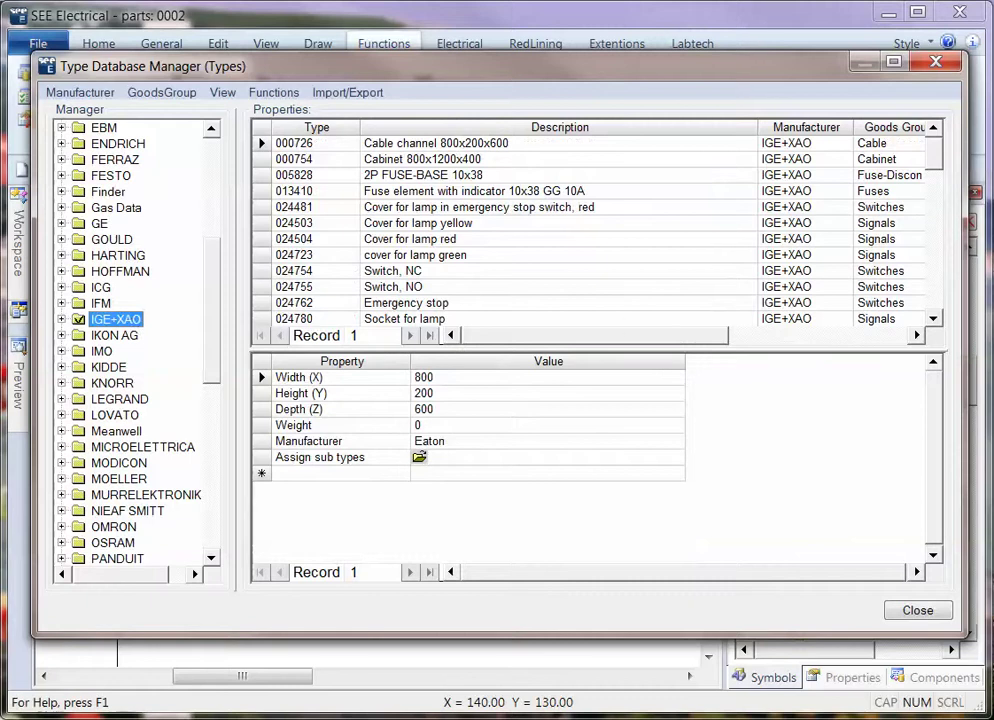
Add a new IGE+XAO type named 6PIN_MALE with the description "6 pin connector".
left_click_drag(932, 162, 934, 314)
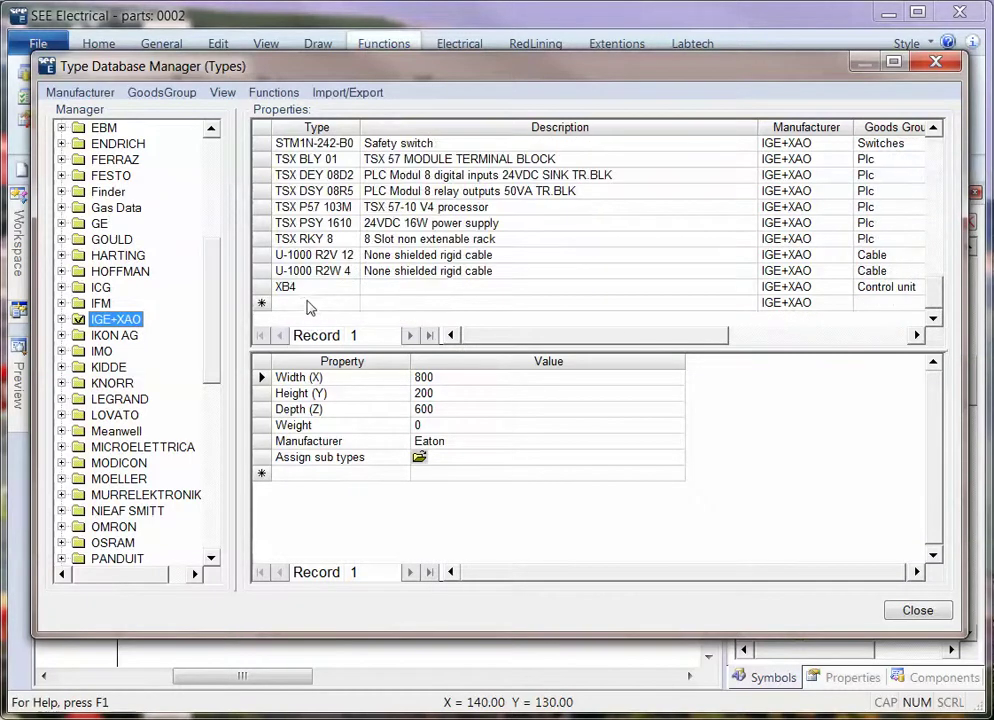
left_click(310, 303)
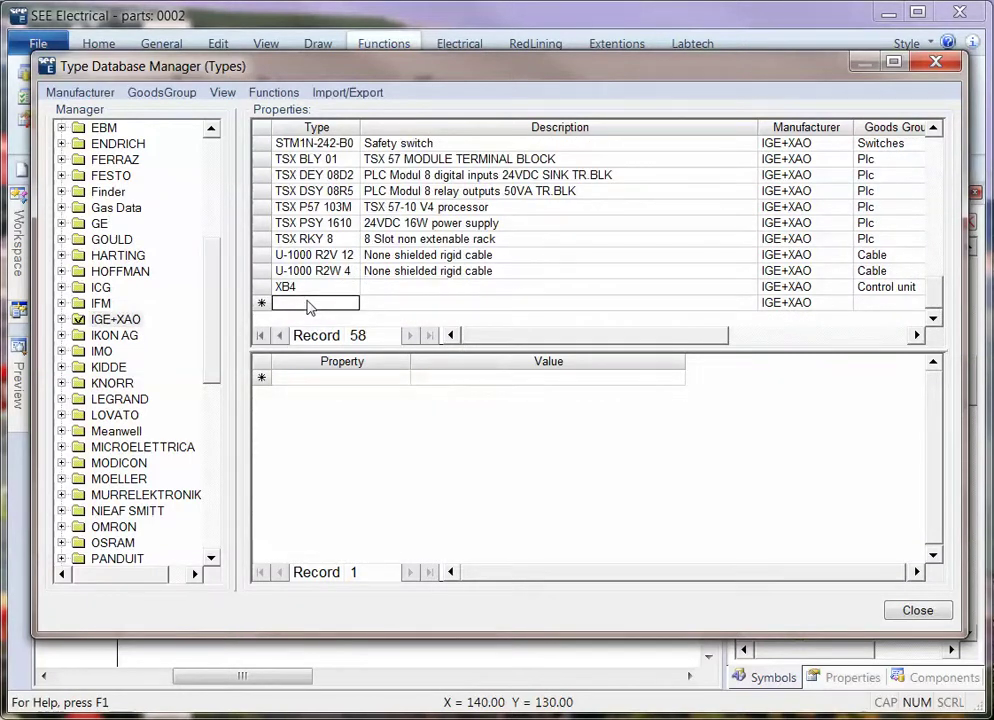
type("6PIN_MALE")
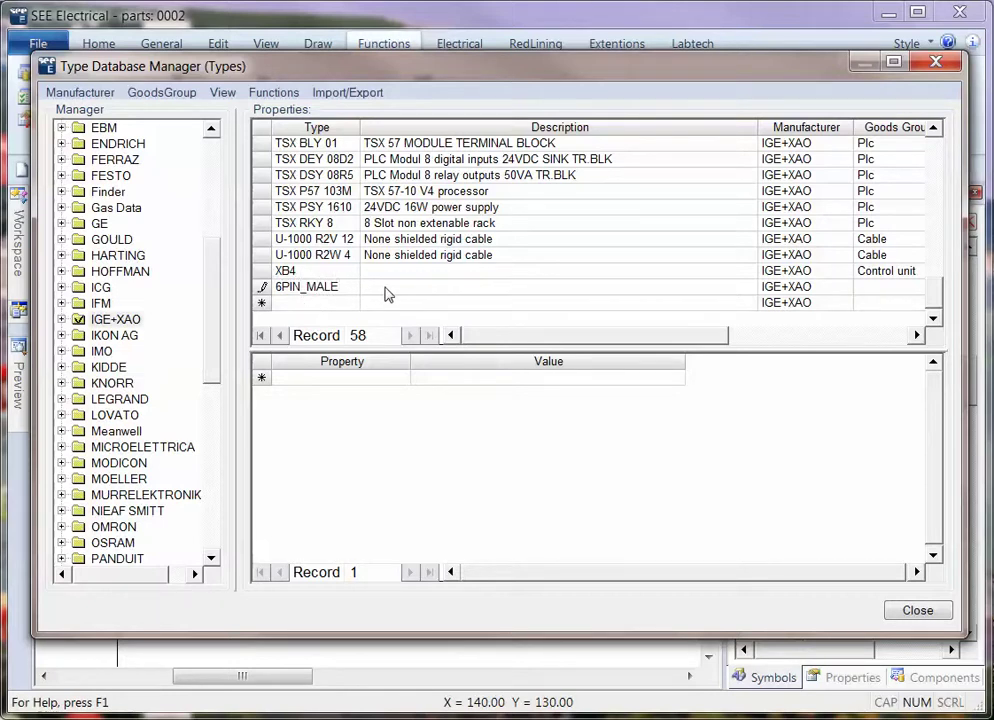
left_click(388, 292)
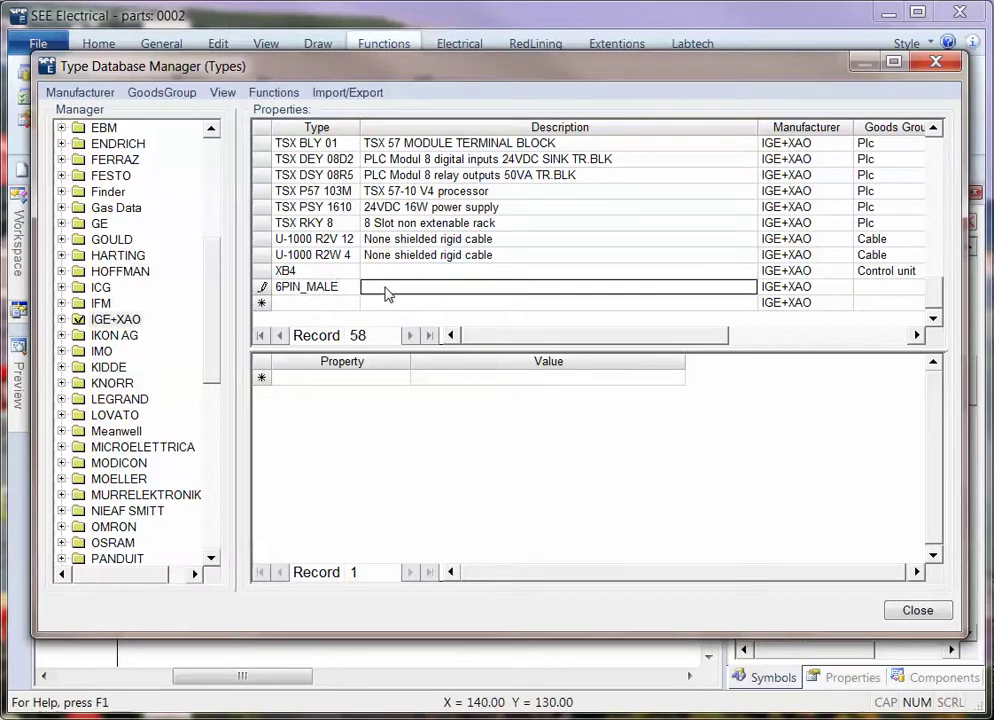
type("6 pin connector")
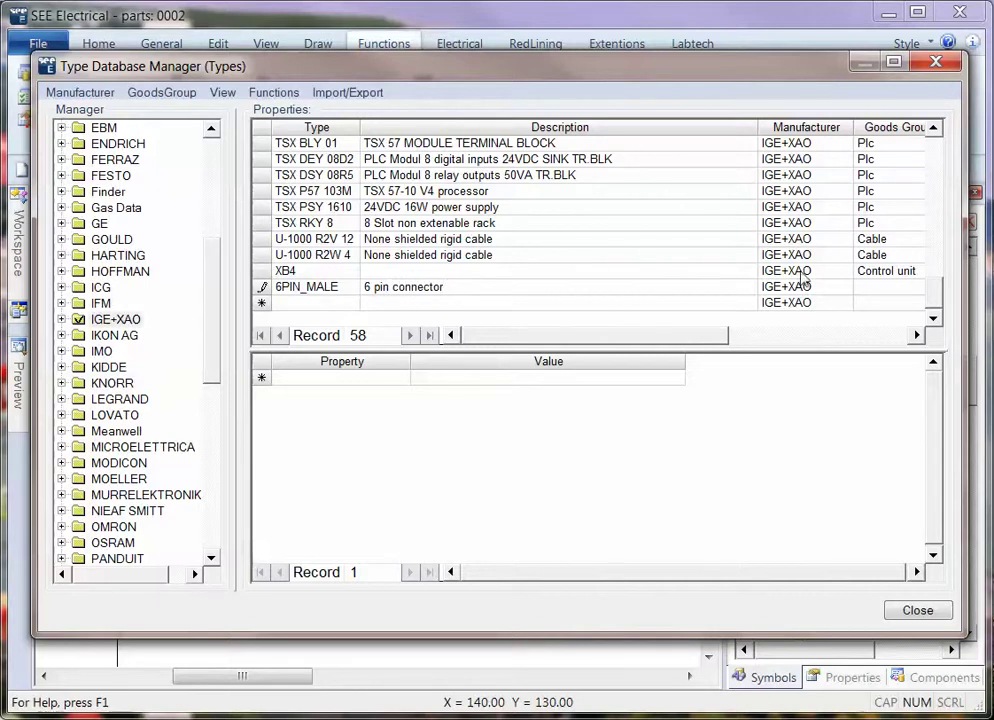
Assign the 6PIN_MALE type to the Connectors goods group and save the record.
left_click(885, 288)
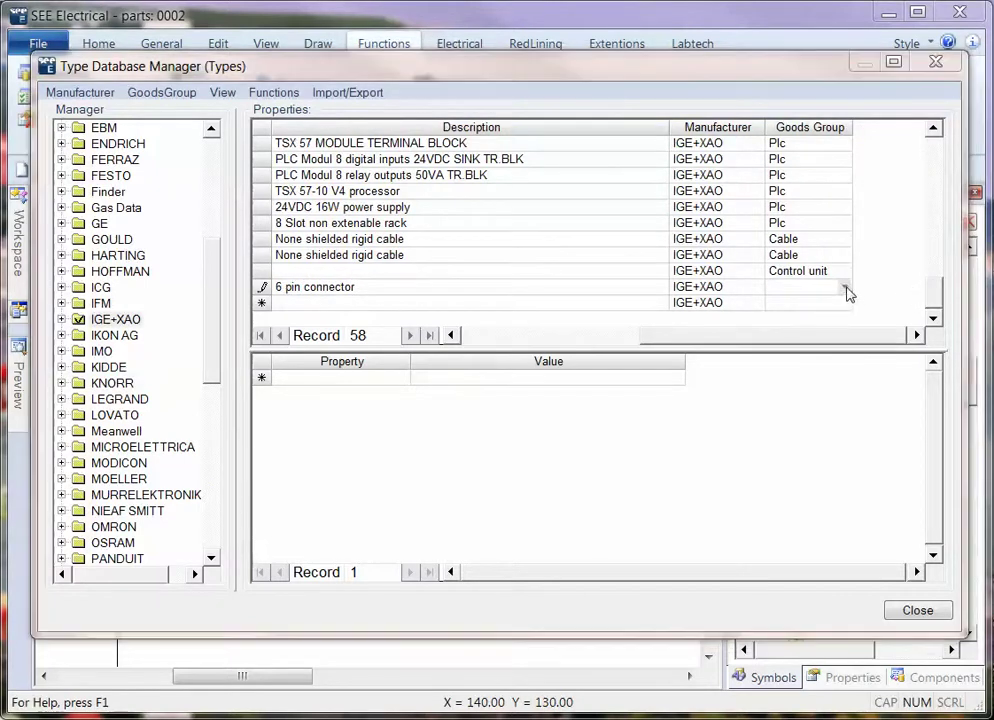
left_click(846, 289)
scroll(983, 355, "down", 2)
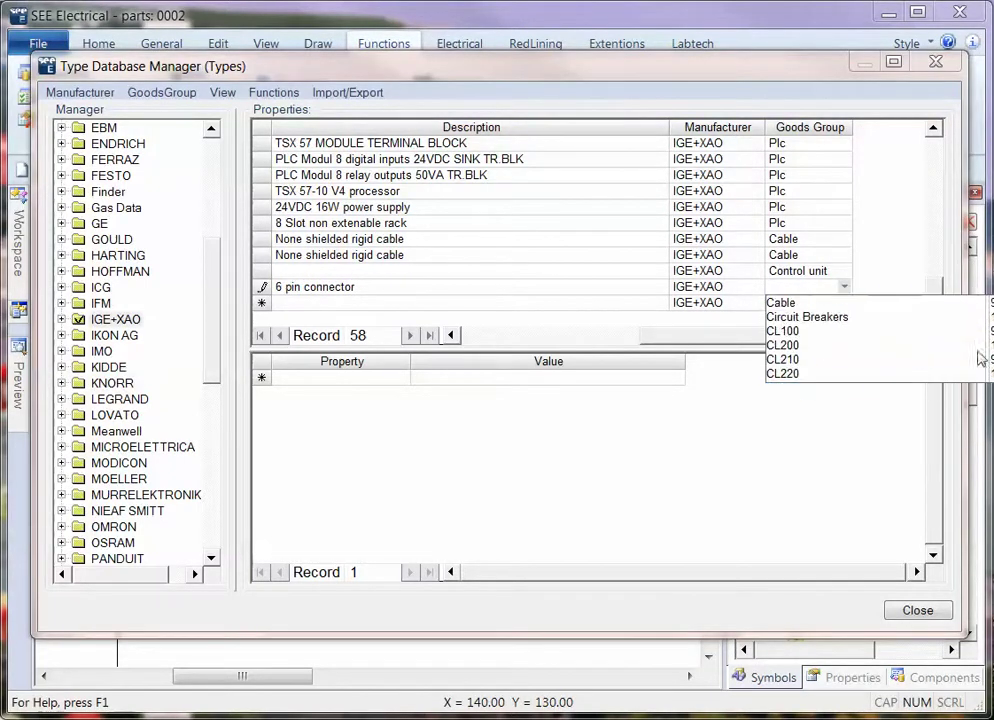
scroll(983, 355, "down", 2)
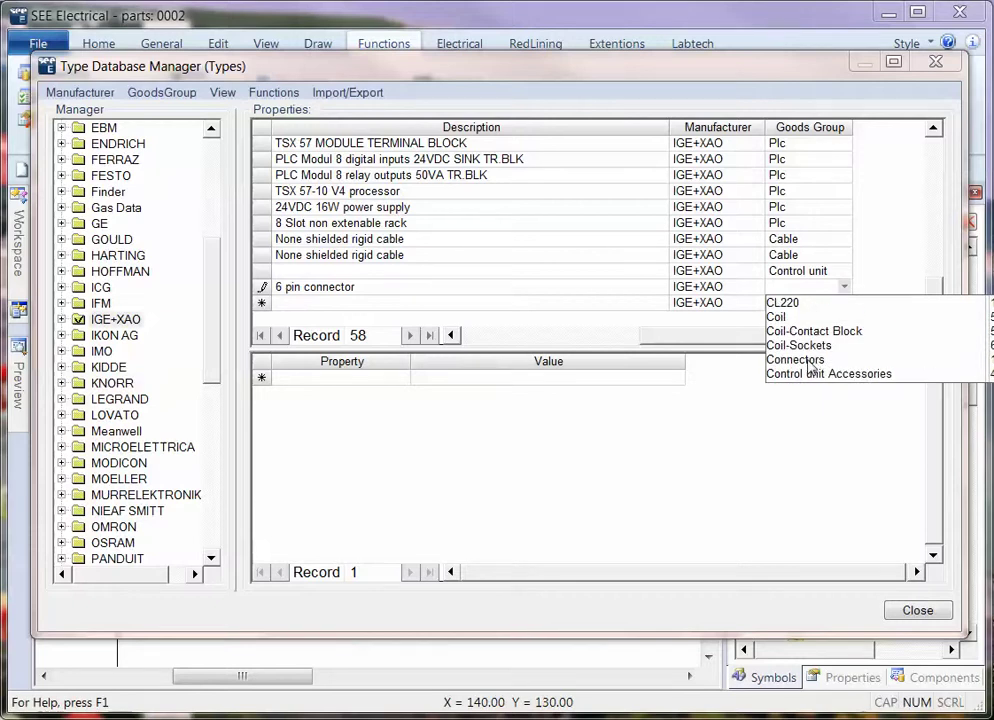
left_click(795, 359)
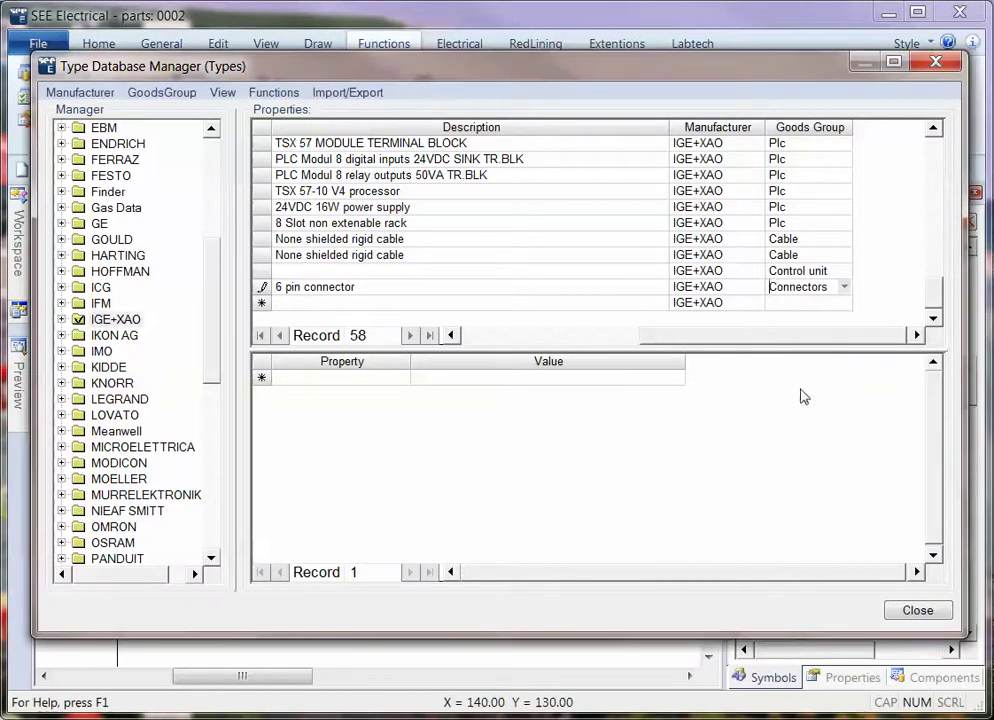
left_click(755, 434)
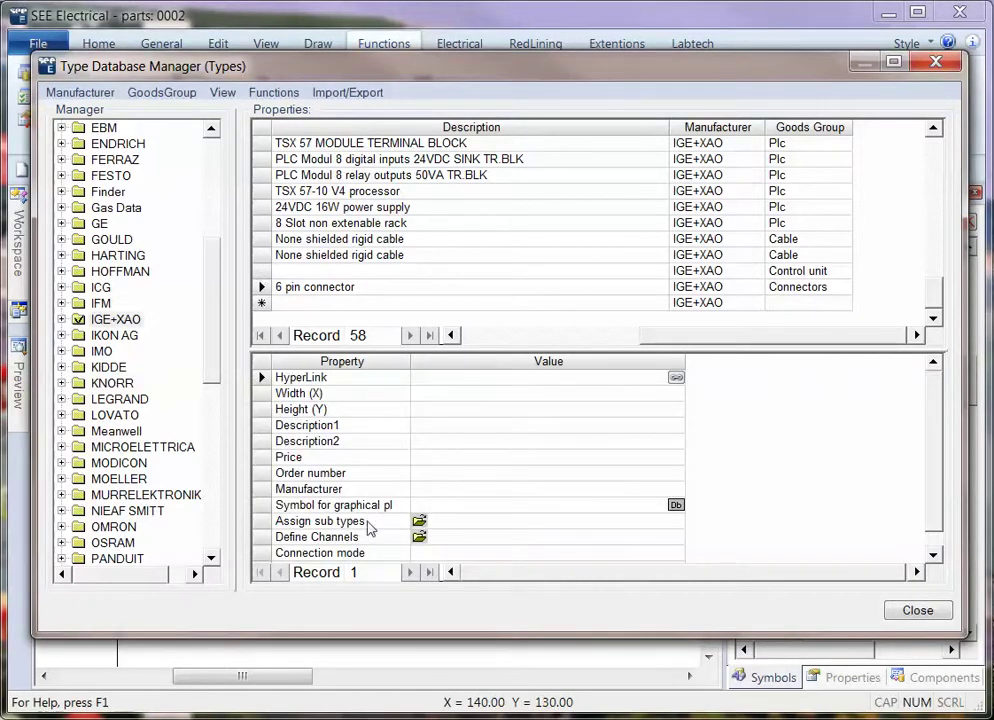
left_click(590, 334)
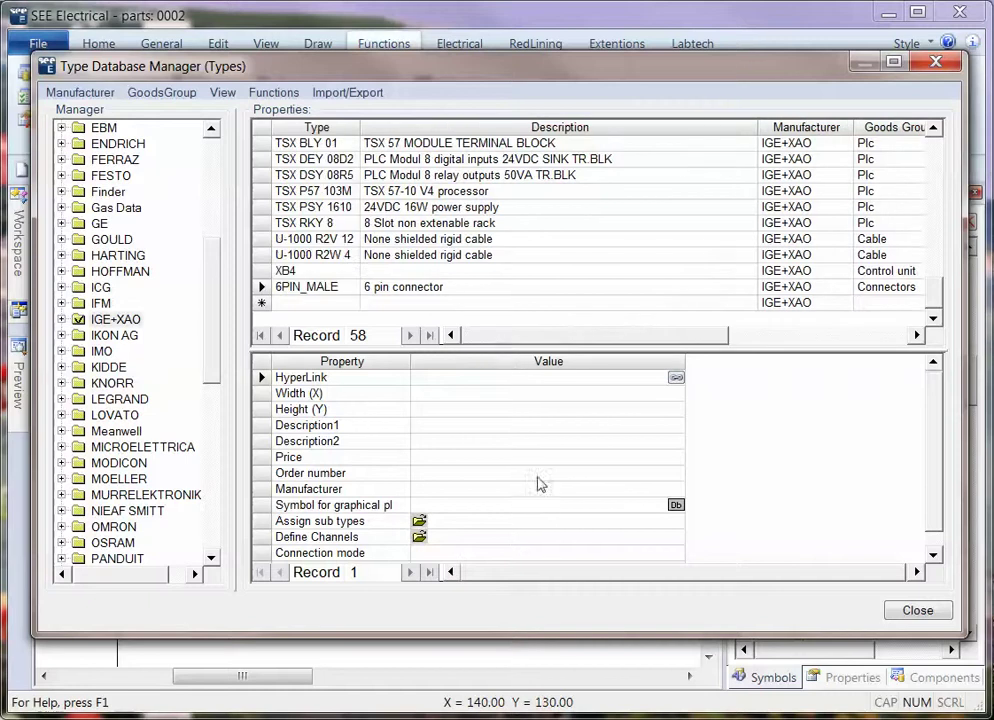
Add a Pin Numbers property to the 6PIN_MALE type.
scroll(621, 543, "down", 1)
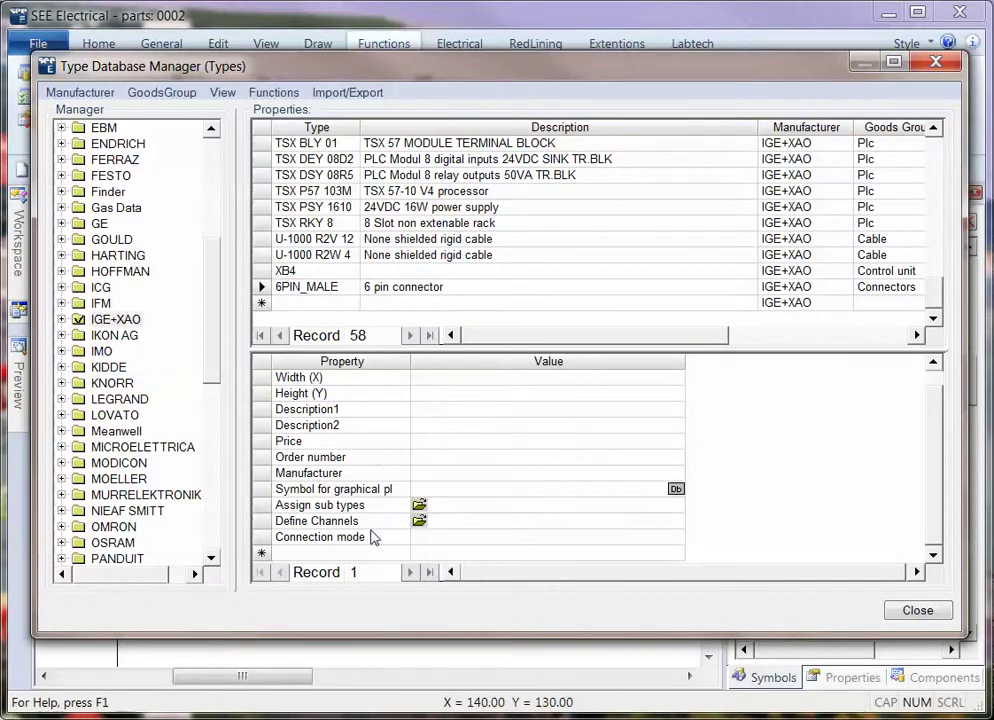
left_click(340, 555)
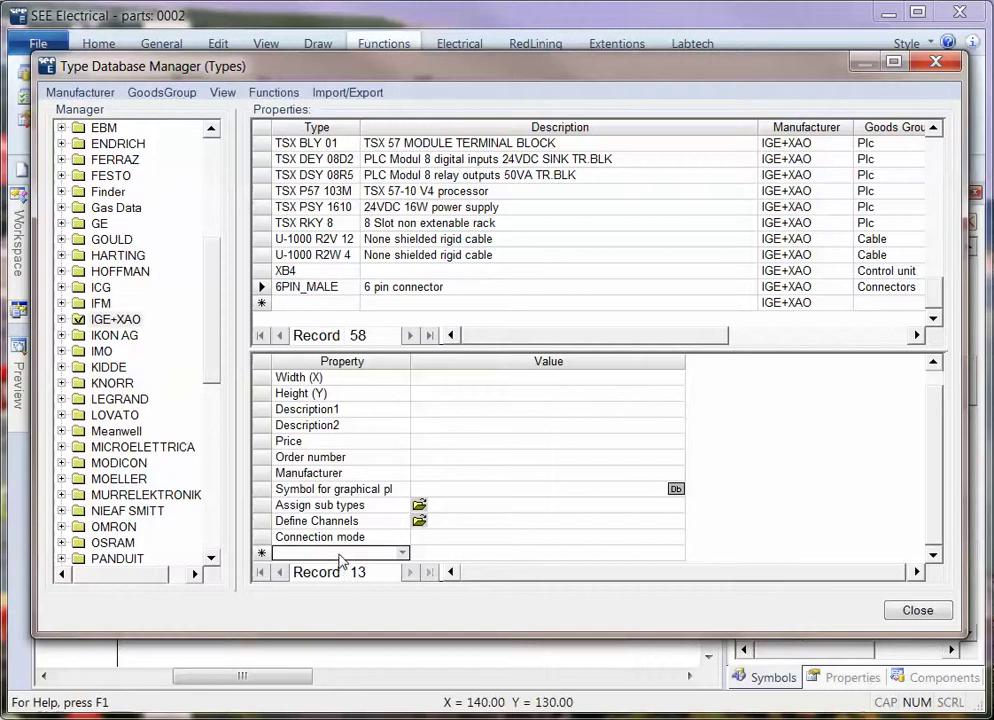
type("Pin Numbers")
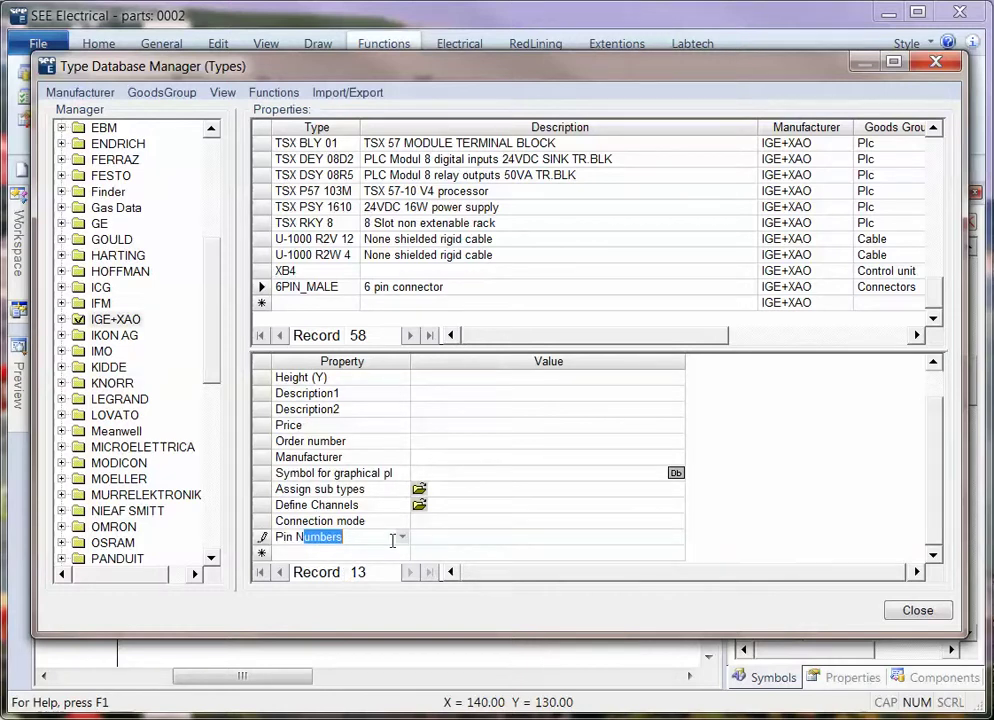
key("Return")
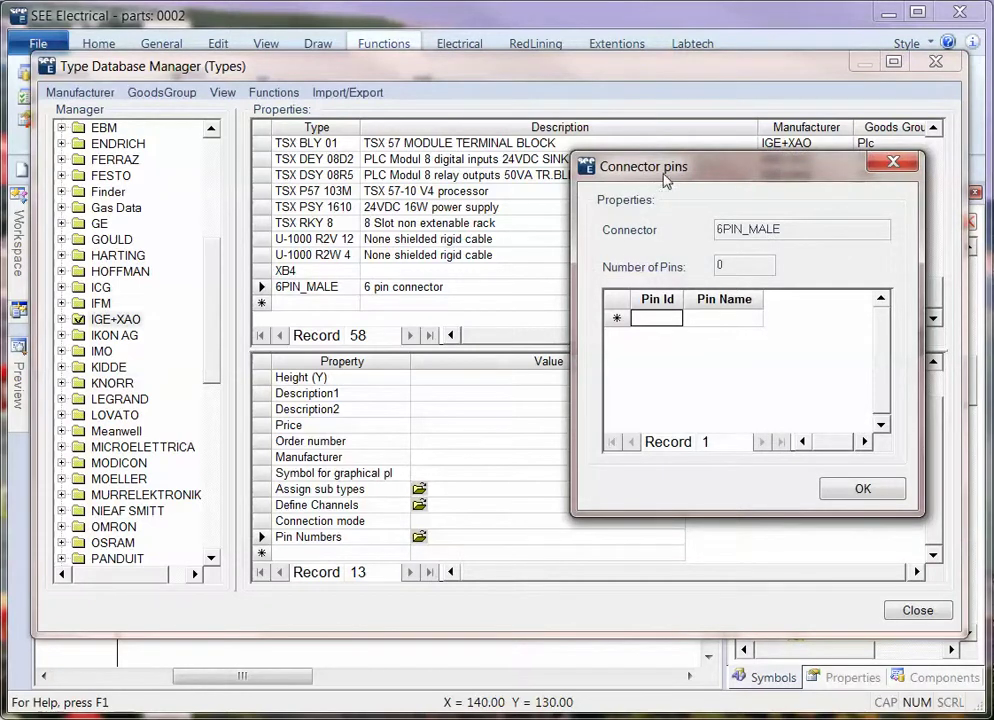
Enter pin IDs 1 to 6 in the connector pin list of 6PIN_MALE.
left_click_drag(665, 174, 546, 151)
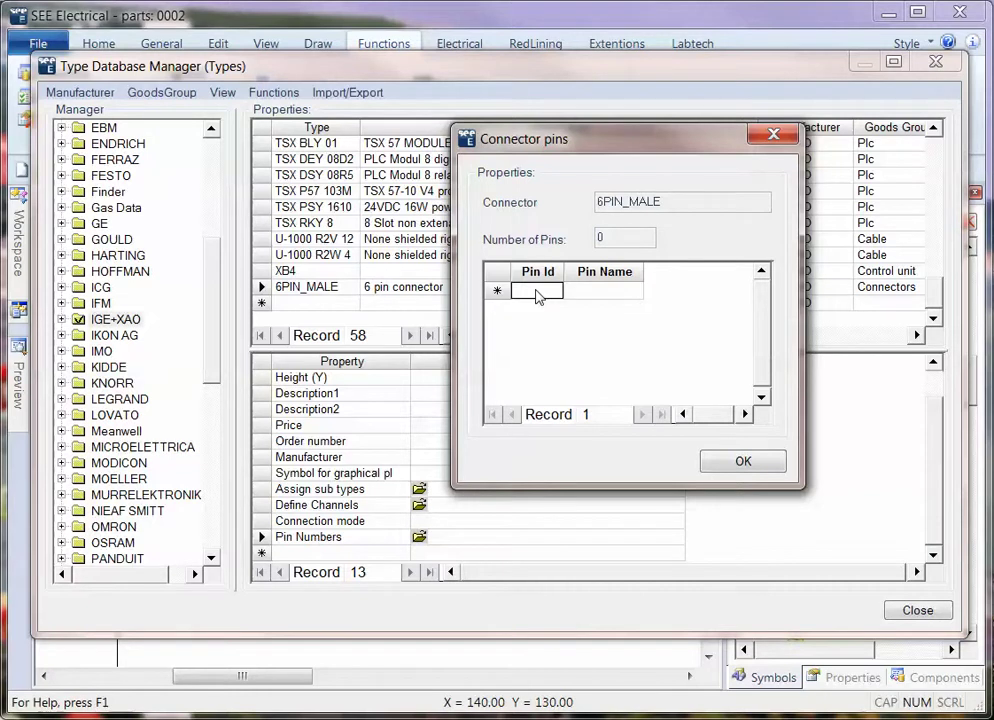
type("1")
key("Return")
type("2 3")
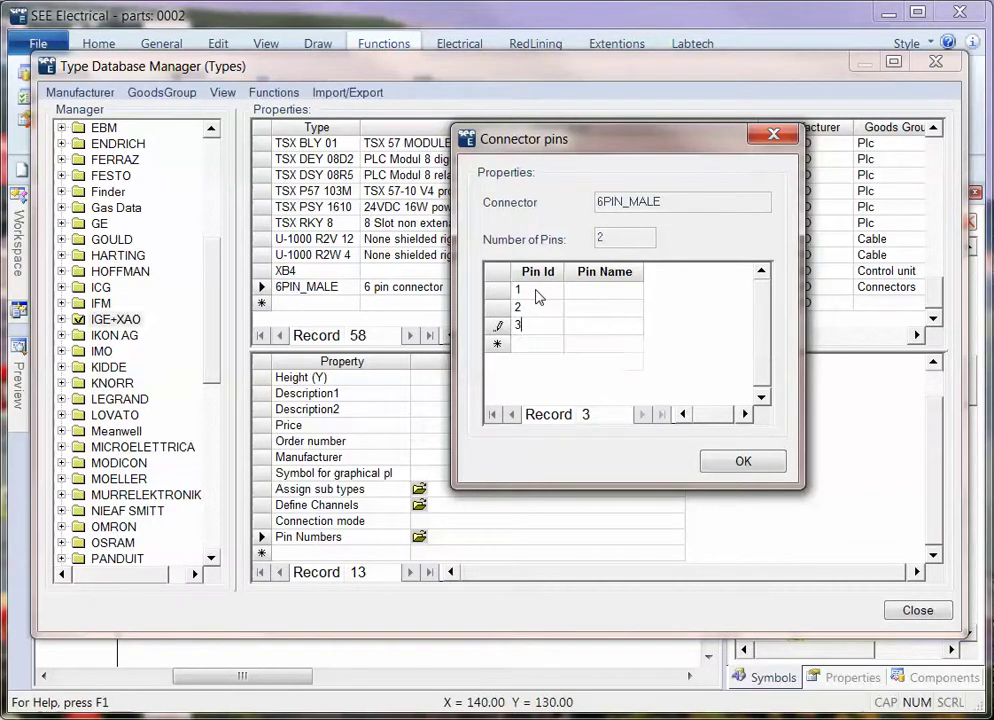
key("Return")
type("4")
key("Return")
type("5")
key("Return")
type("6")
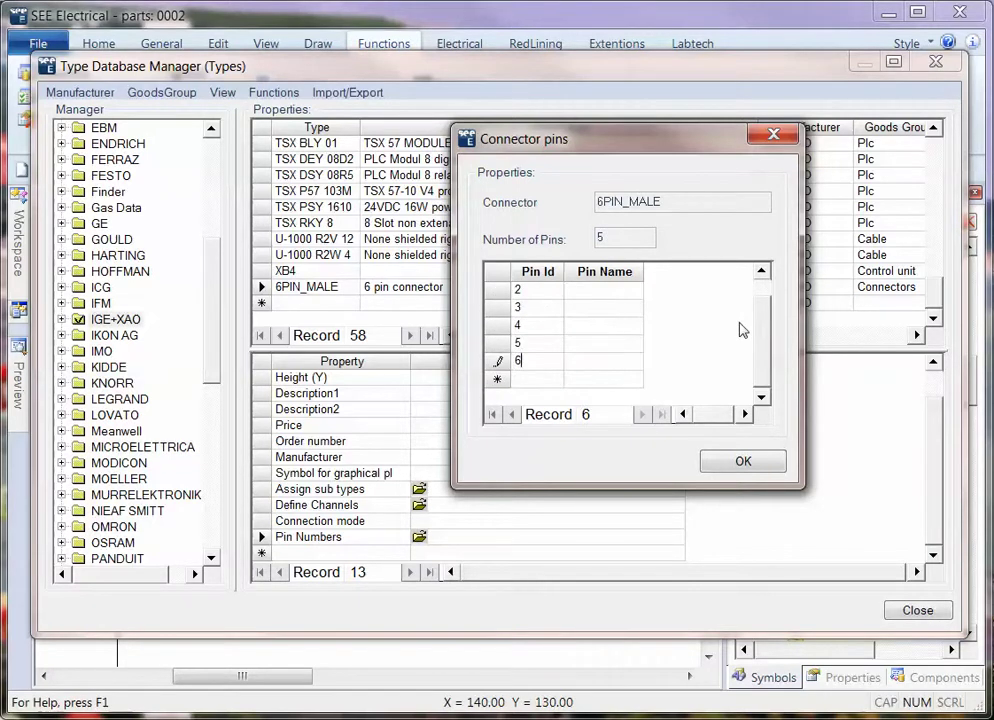
Name the 6PIN_MALE pins 1 to 6 as A, B, C, D, E and F, and accept the pin list.
scroll(761, 311, "up", 1)
left_click(595, 291)
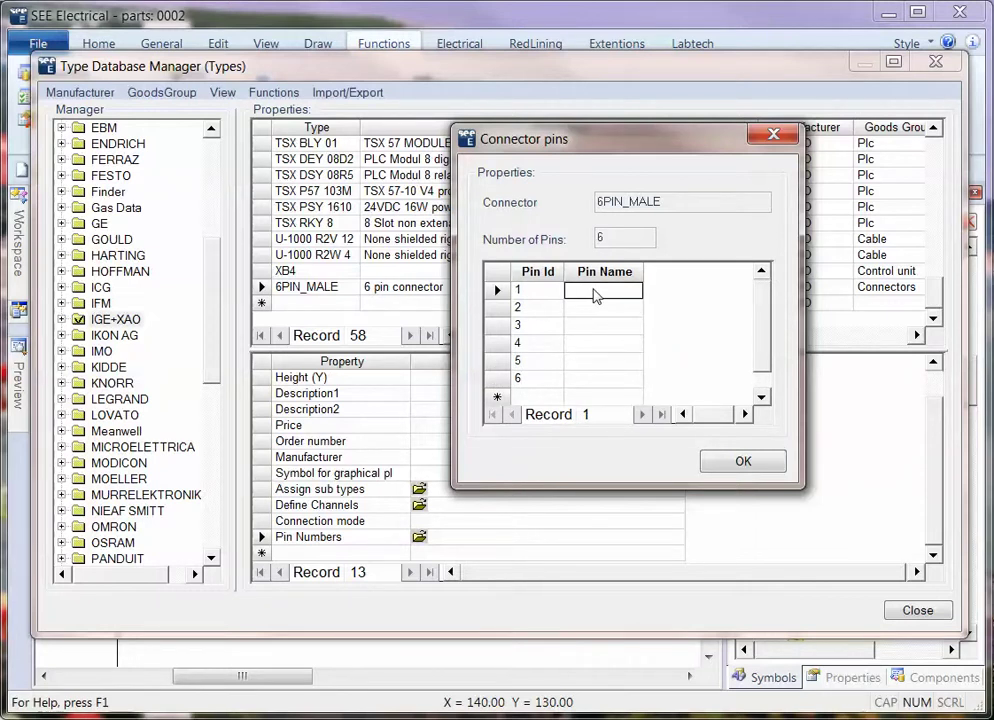
type("A")
key("Return")
type("B")
key("Return")
type("C")
key("Return")
type("D")
key("Return")
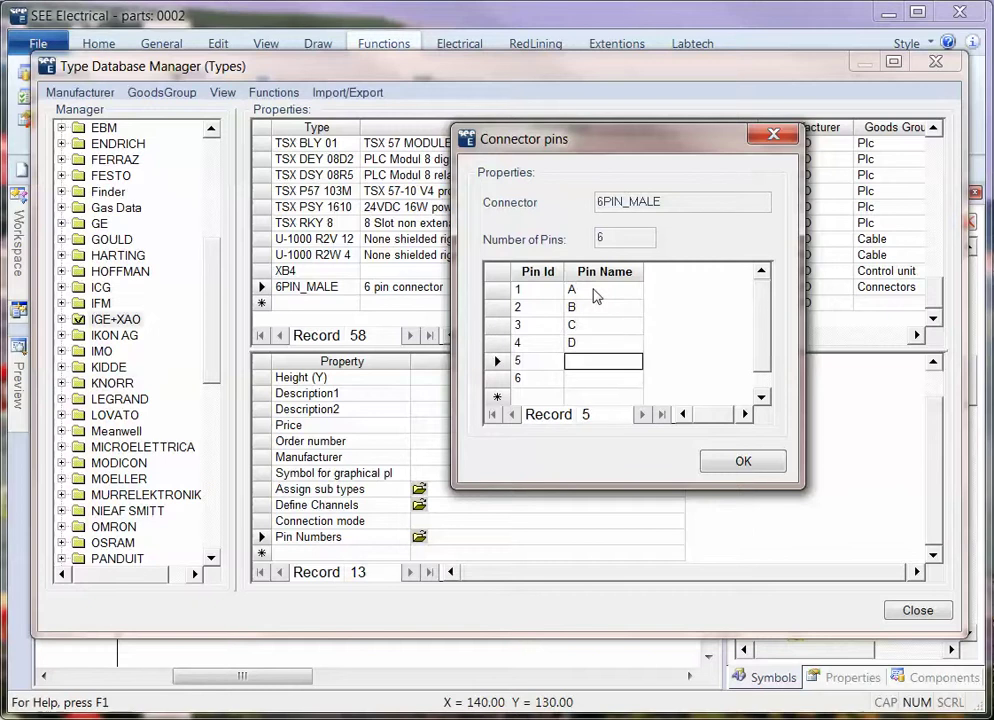
type("E")
key("Return")
type("F")
left_click(759, 470)
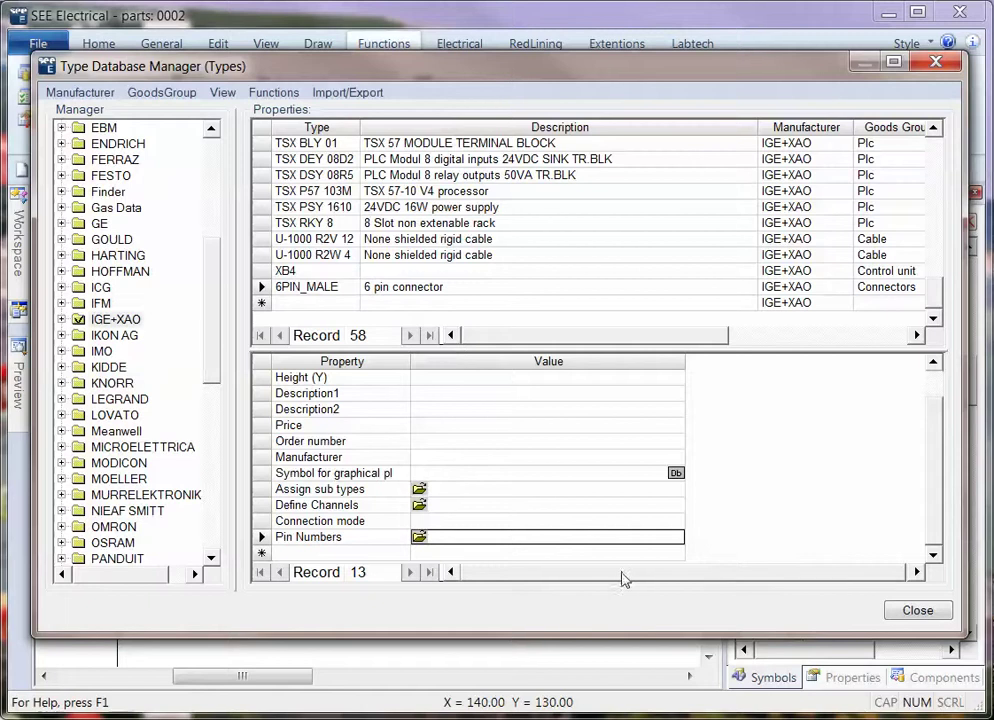
Duplicate the 6PIN_MALE type in the database.
left_click(265, 287)
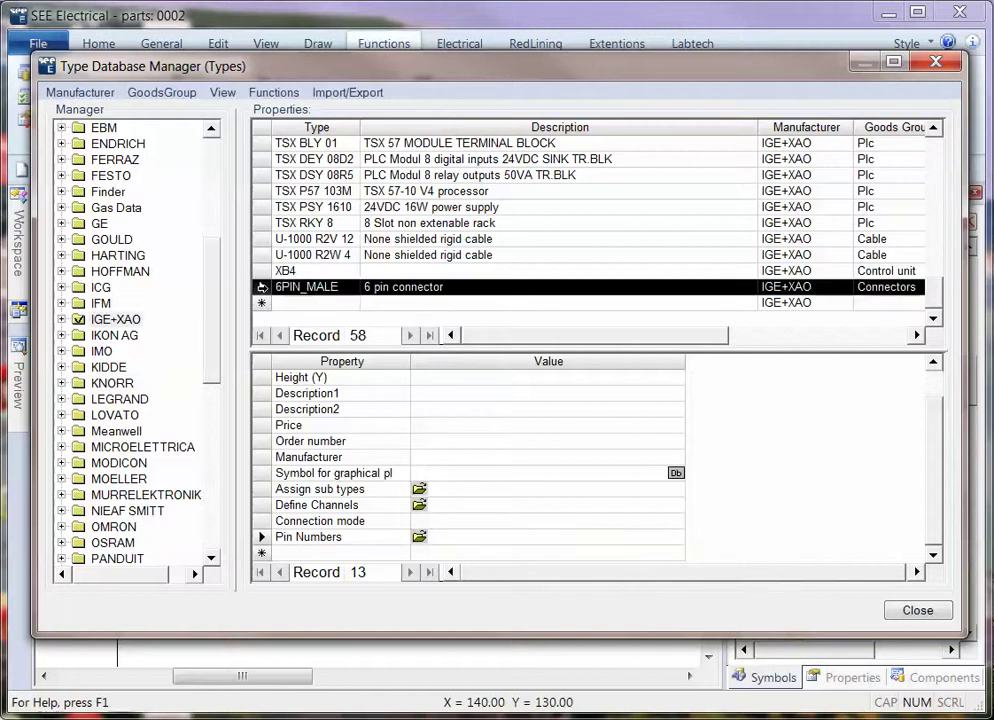
left_click(273, 92)
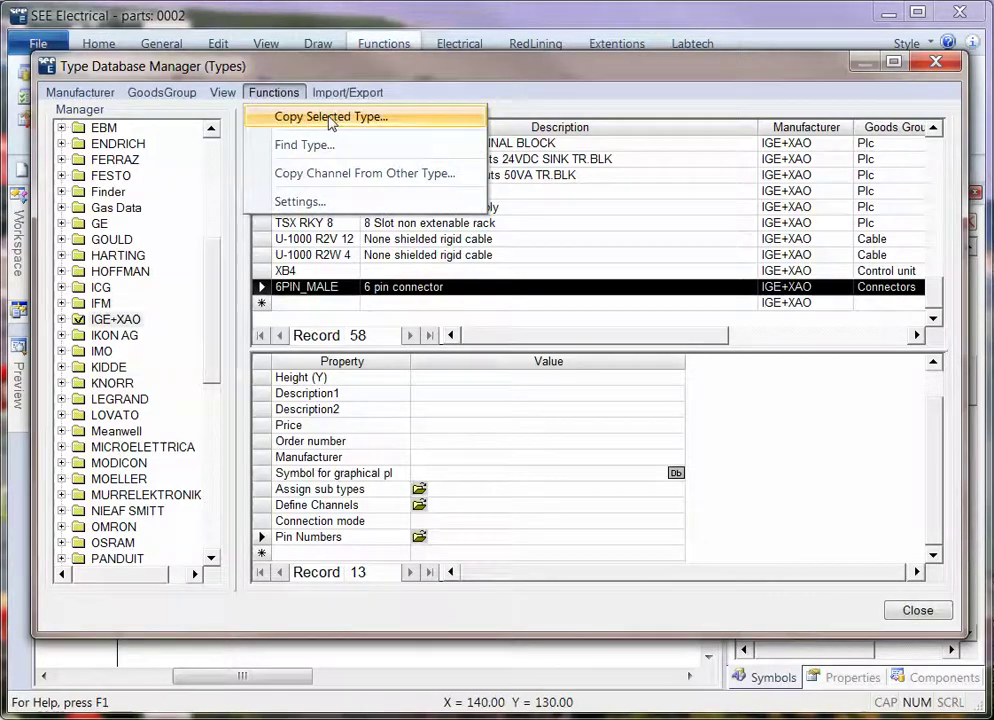
left_click(290, 118)
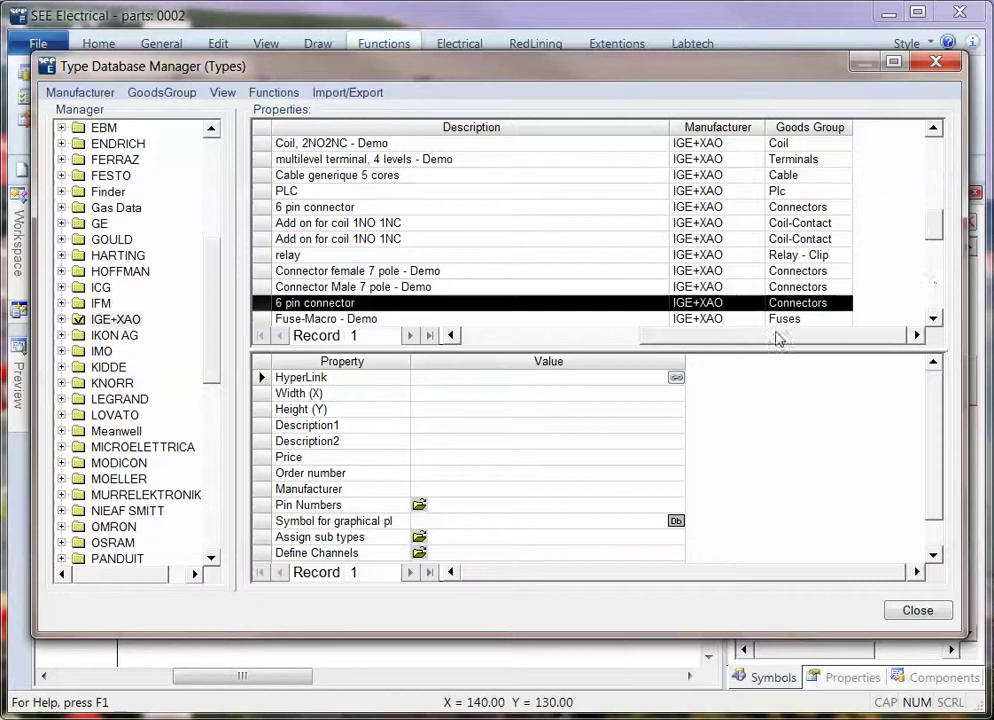
Rename the copied connector type to 6PIN_FEMALE.
left_click(519, 338)
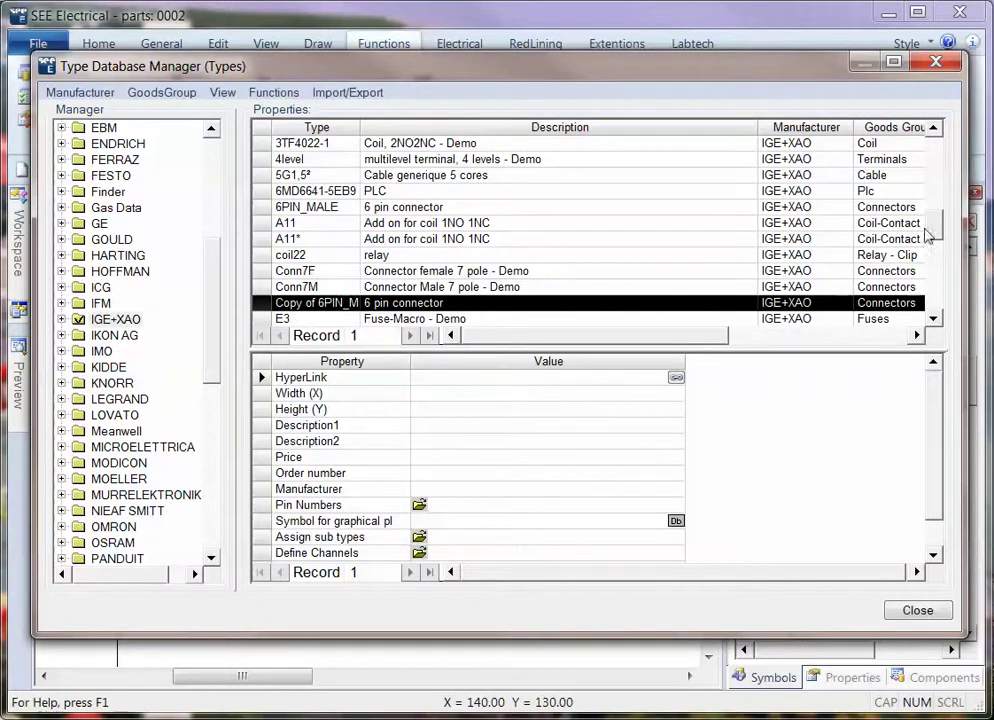
left_click_drag(936, 230, 934, 250)
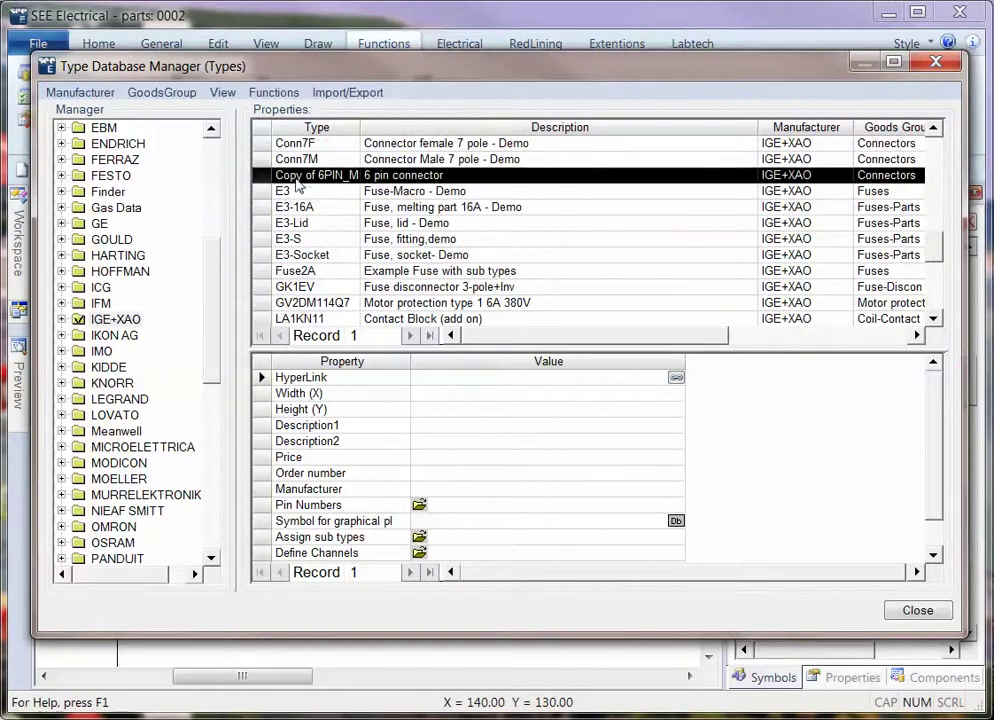
left_click(313, 175)
left_click_drag(349, 178, 360, 177)
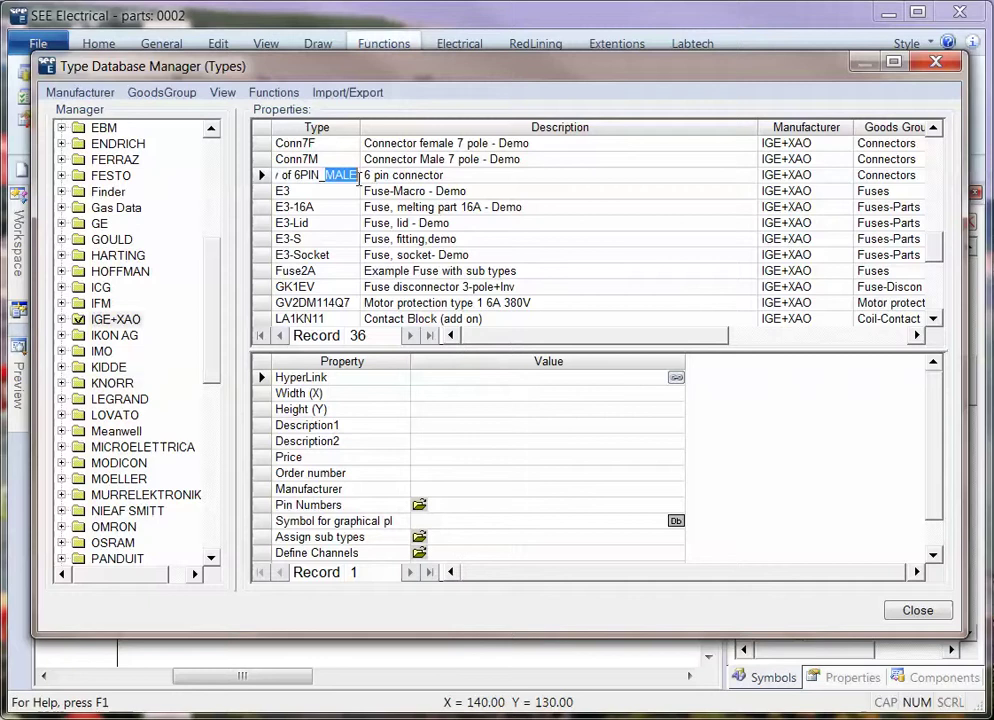
type("FEMALE")
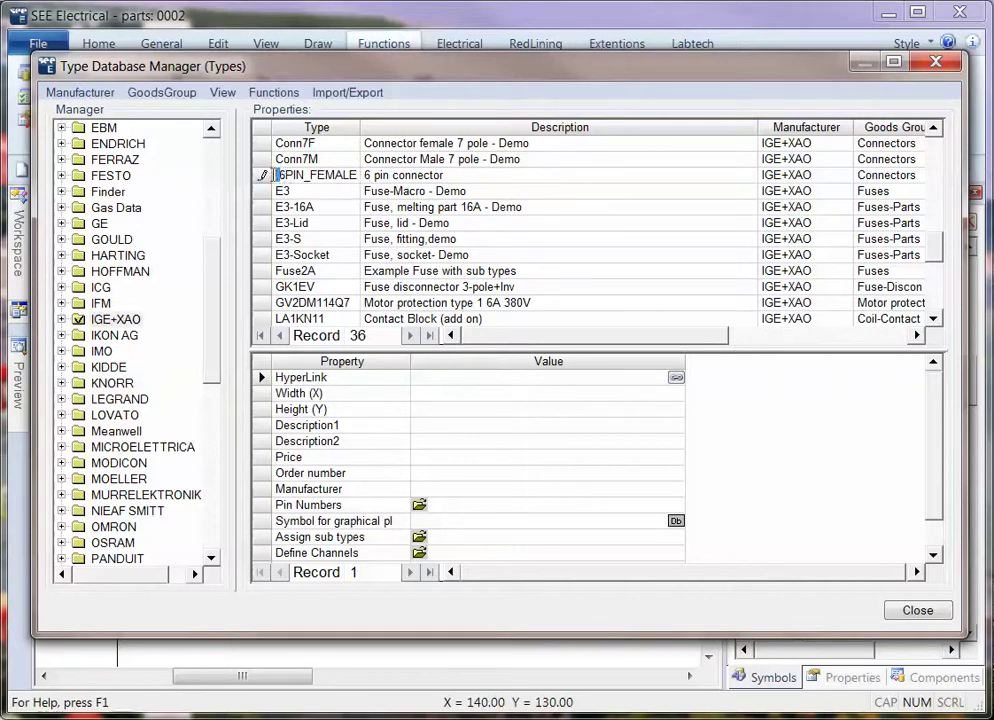
left_click_drag(278, 176, 266, 176)
key("Delete")
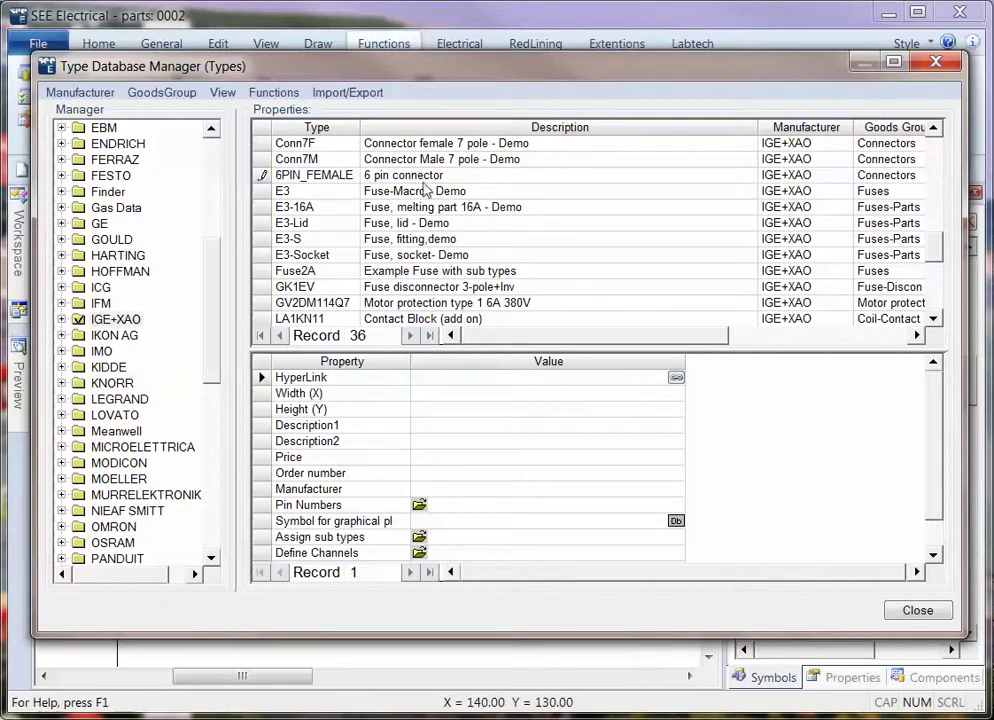
key("Tab")
Check the connector pin list of 6PIN_FEMALE, then close the pin list and the type database.
left_click(465, 490)
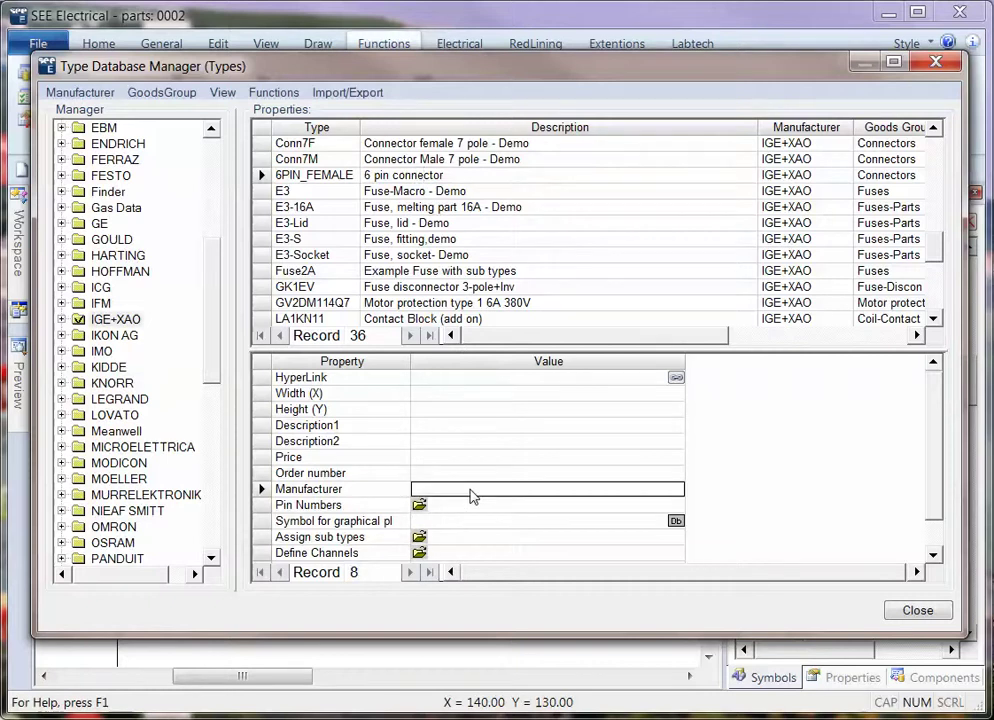
left_click(420, 506)
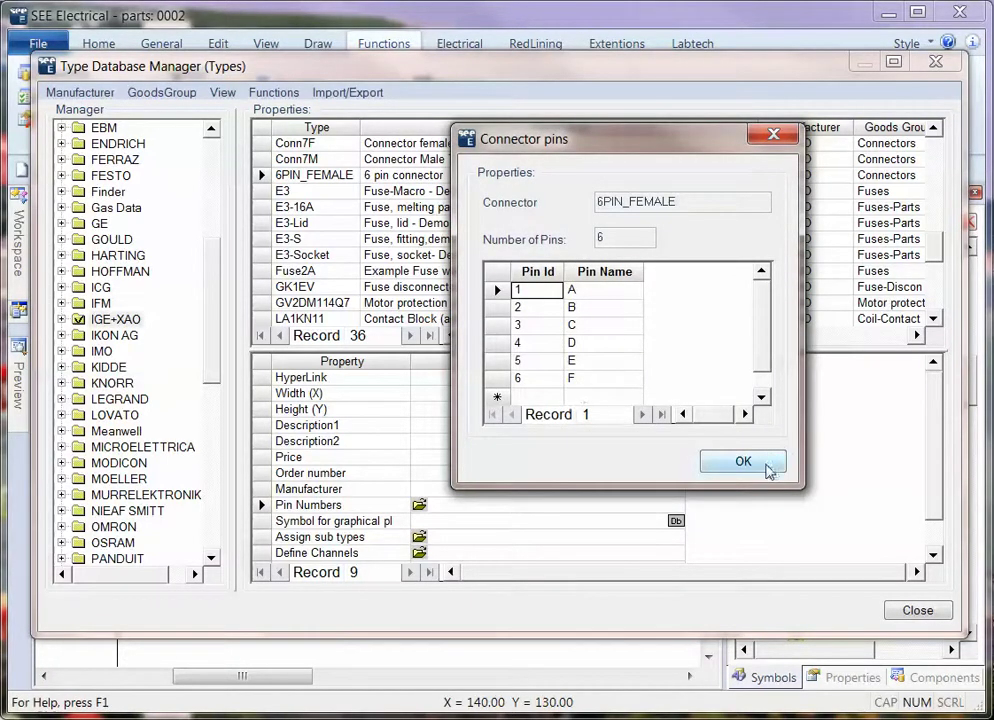
left_click(745, 462)
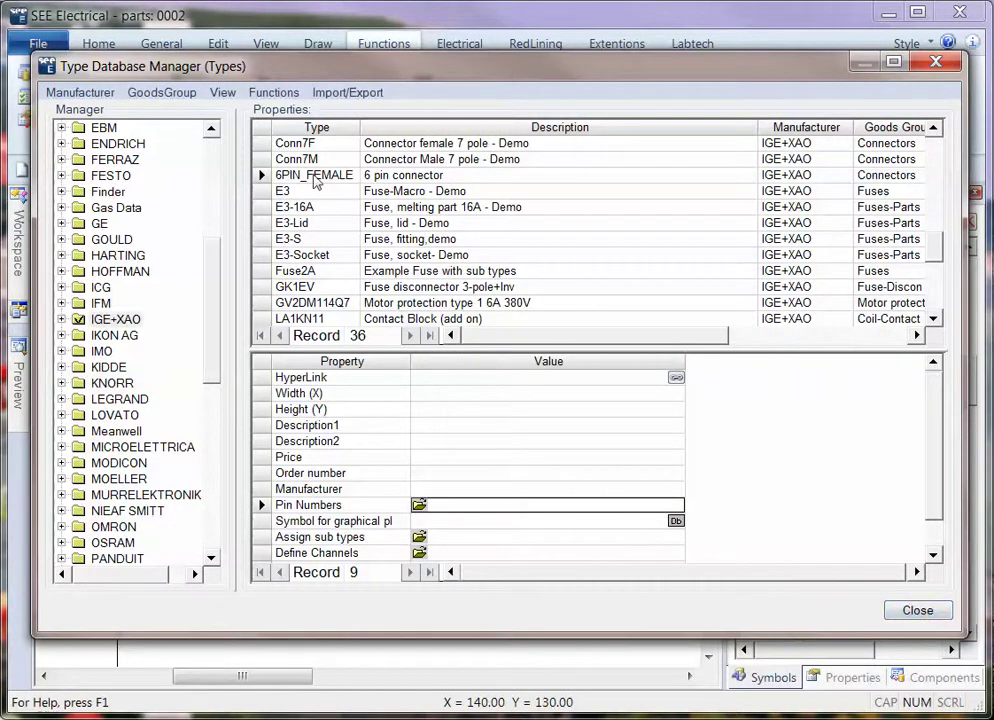
left_click(912, 610)
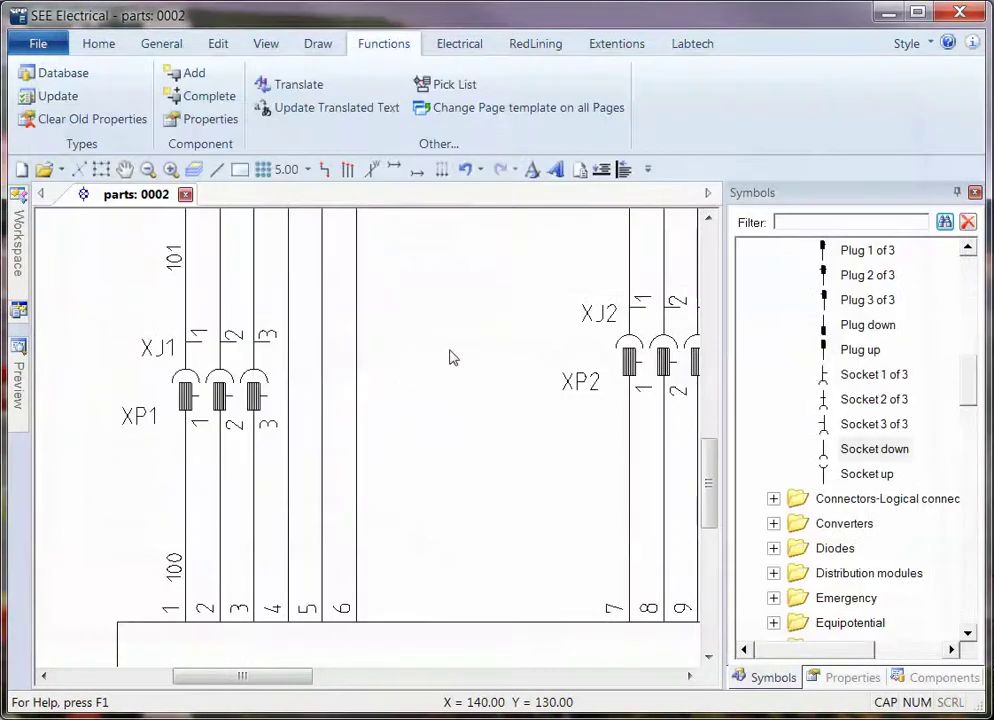
Assign the 6PIN_FEMALE type to the XJ1 socket, filtering the type database by 6PIN.
double_click(174, 380)
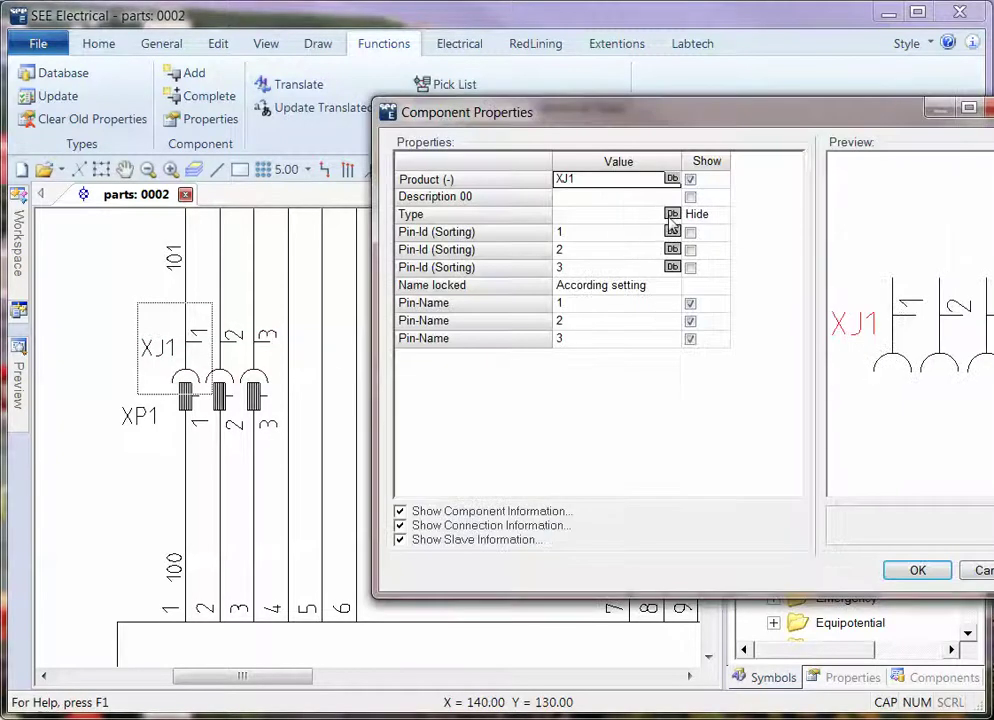
left_click(670, 214)
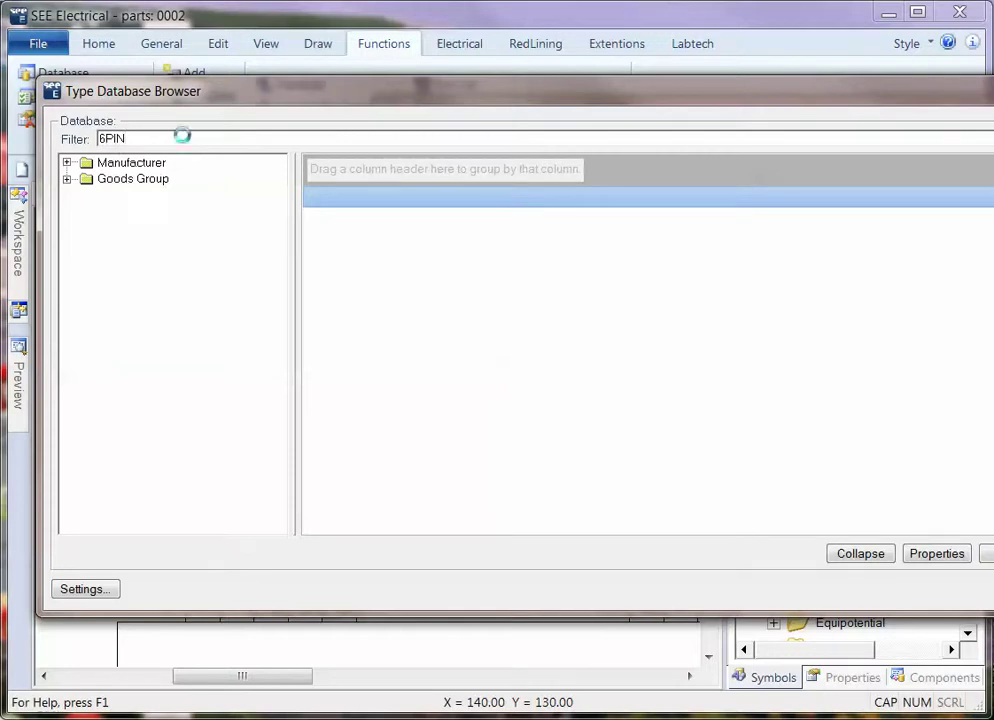
left_click_drag(416, 101, 197, 113)
left_click(566, 205)
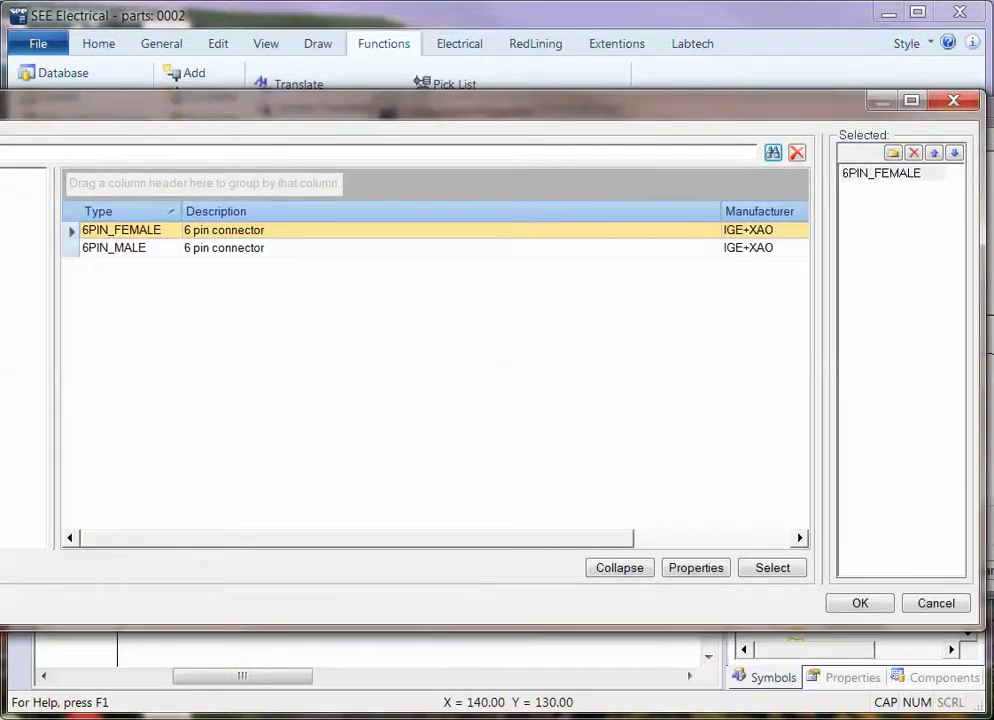
left_click_drag(780, 103, 755, 105)
left_click(835, 604)
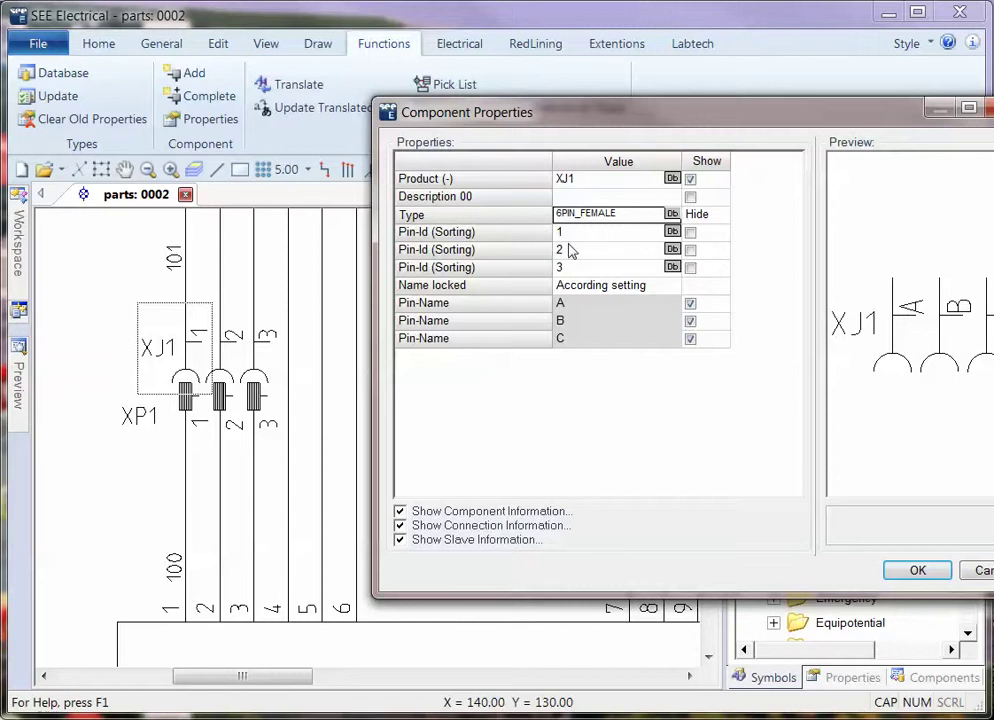
Try assigning the duplicate pin ID 1 to the second pin of XJ1.
left_click(572, 283)
left_click(572, 303)
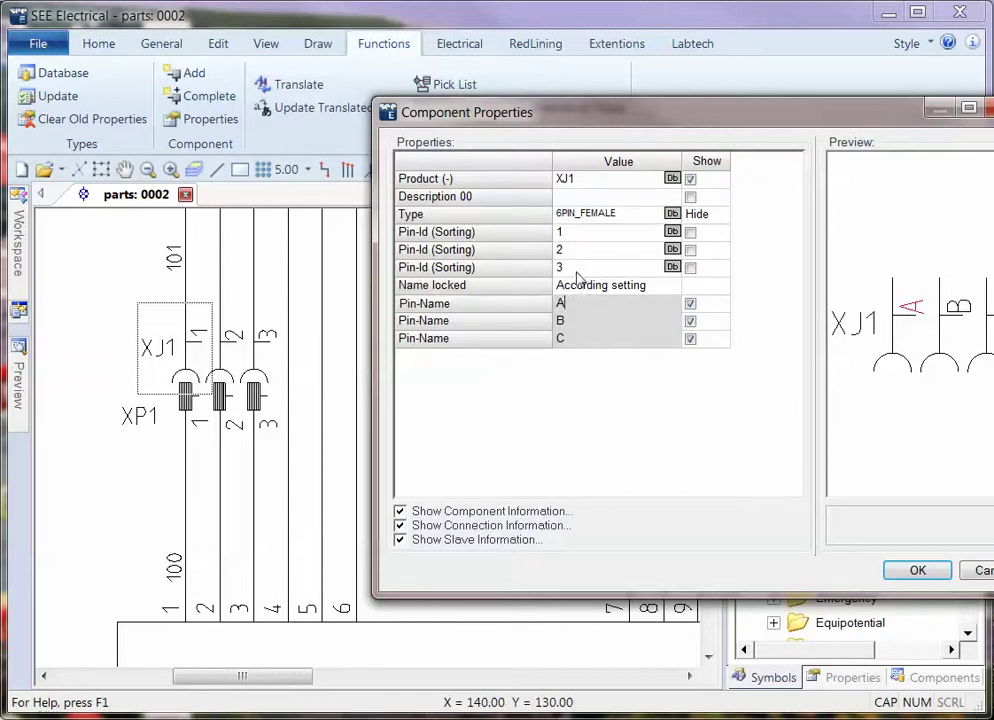
left_click(576, 250)
left_click_drag(590, 251, 503, 259)
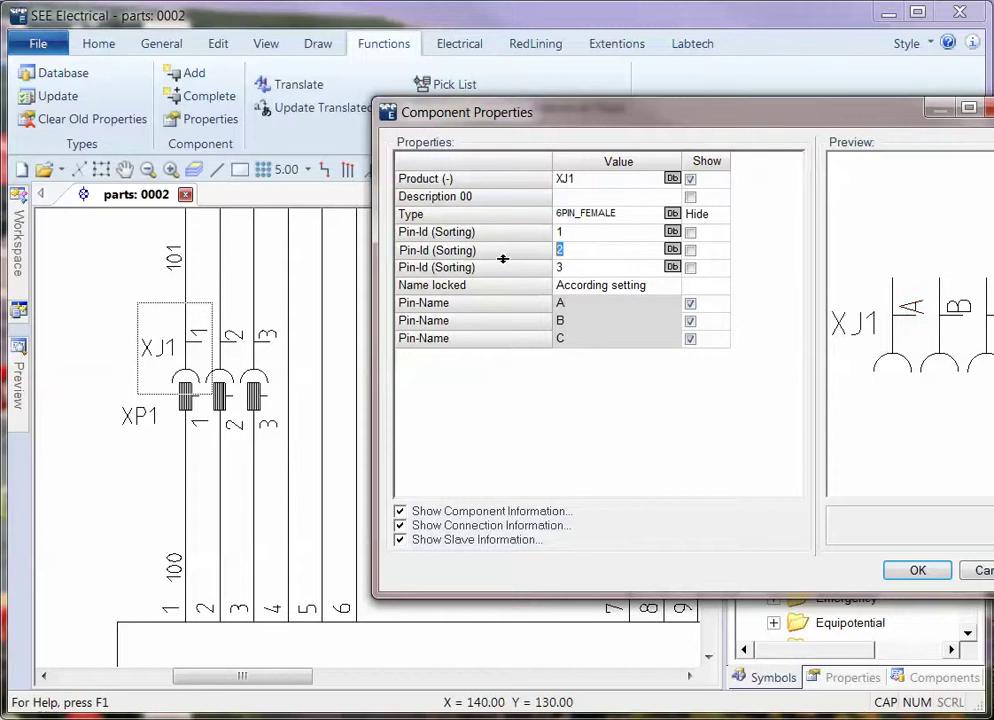
type("1")
key("Return")
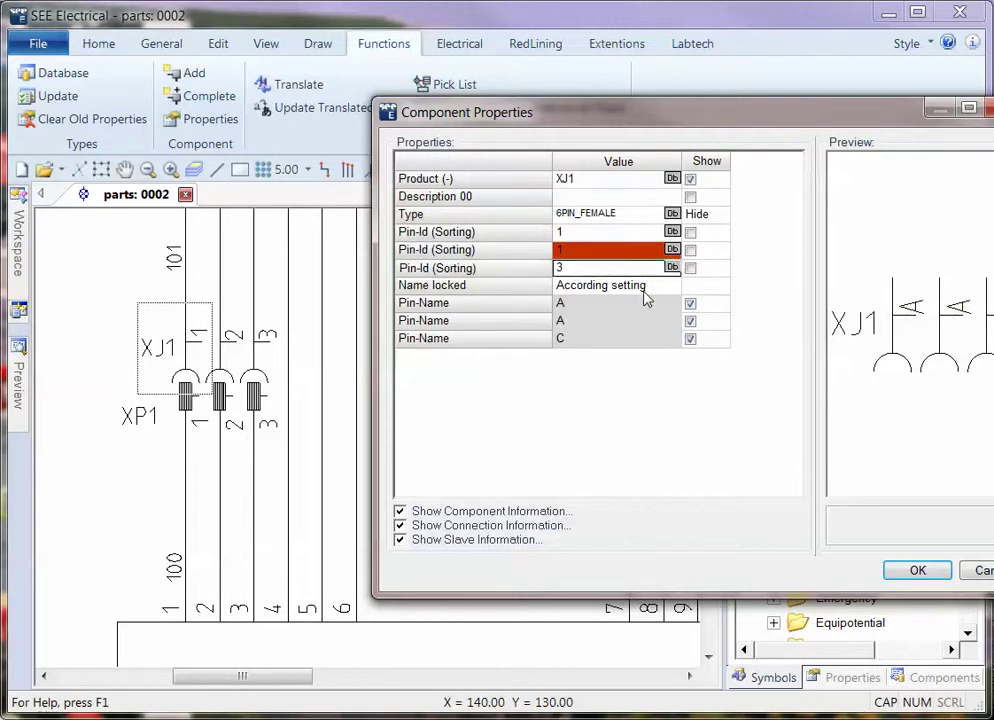
Set the second pin ID of XJ1 back to 2.
left_click(600, 268)
key("Up")
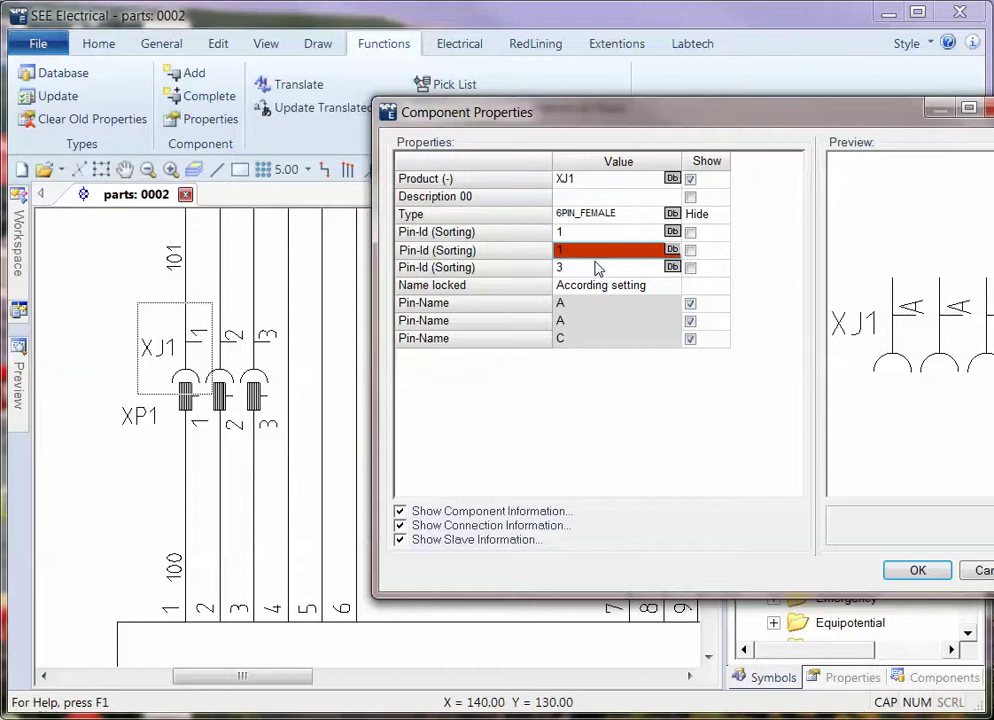
type("2")
key("Up")
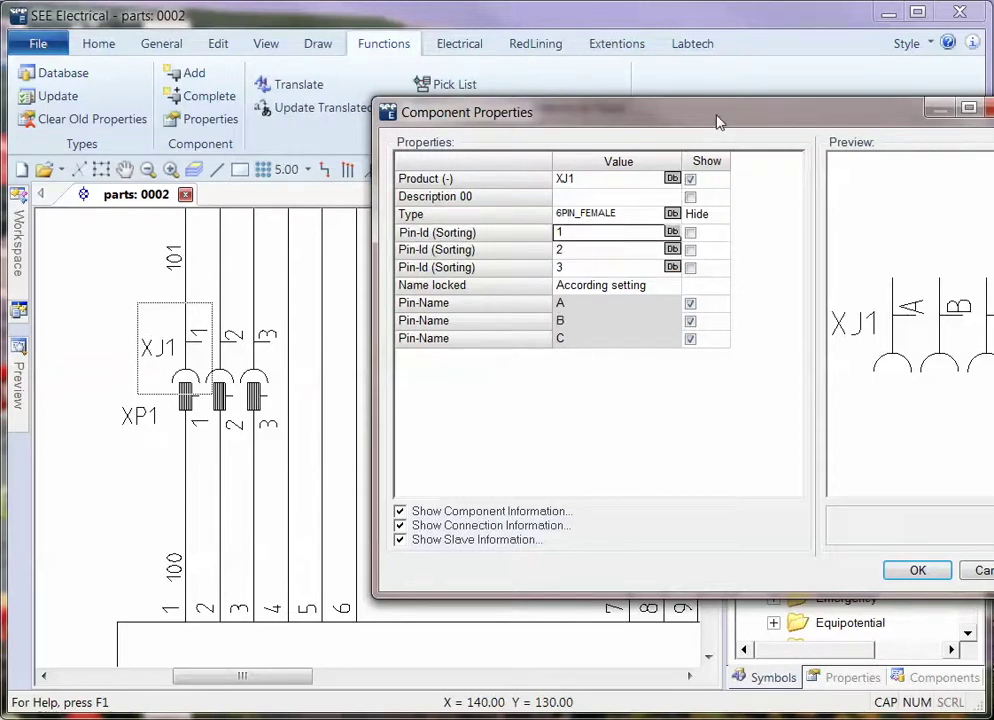
Assign pin 4 from the available connector pins to the third pin of XJ1.
left_click_drag(716, 121, 545, 111)
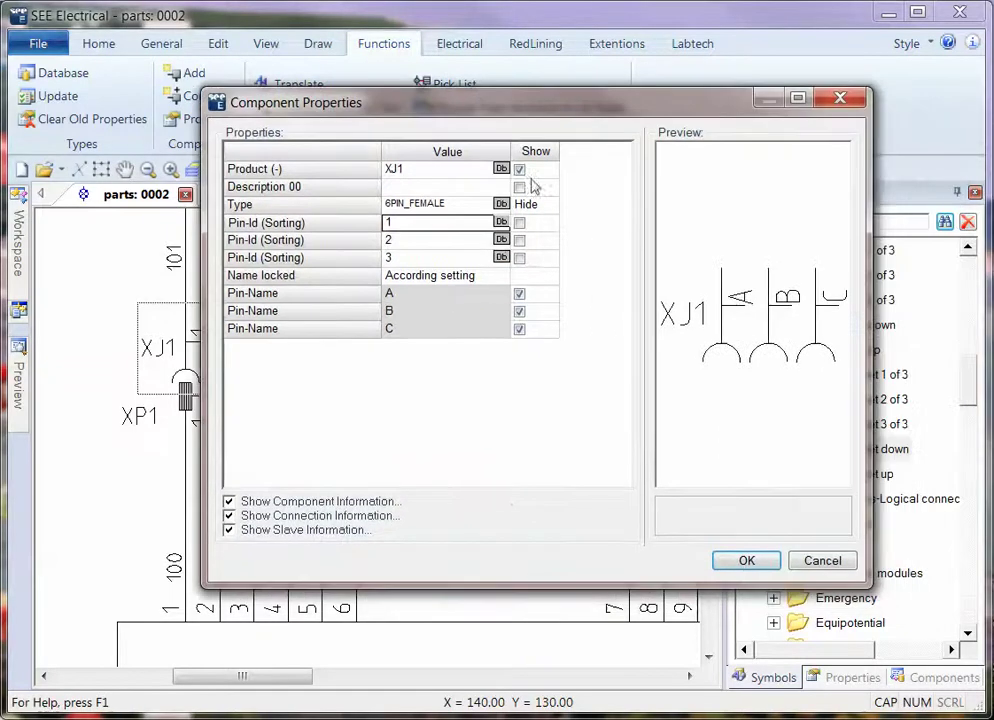
left_click(500, 258)
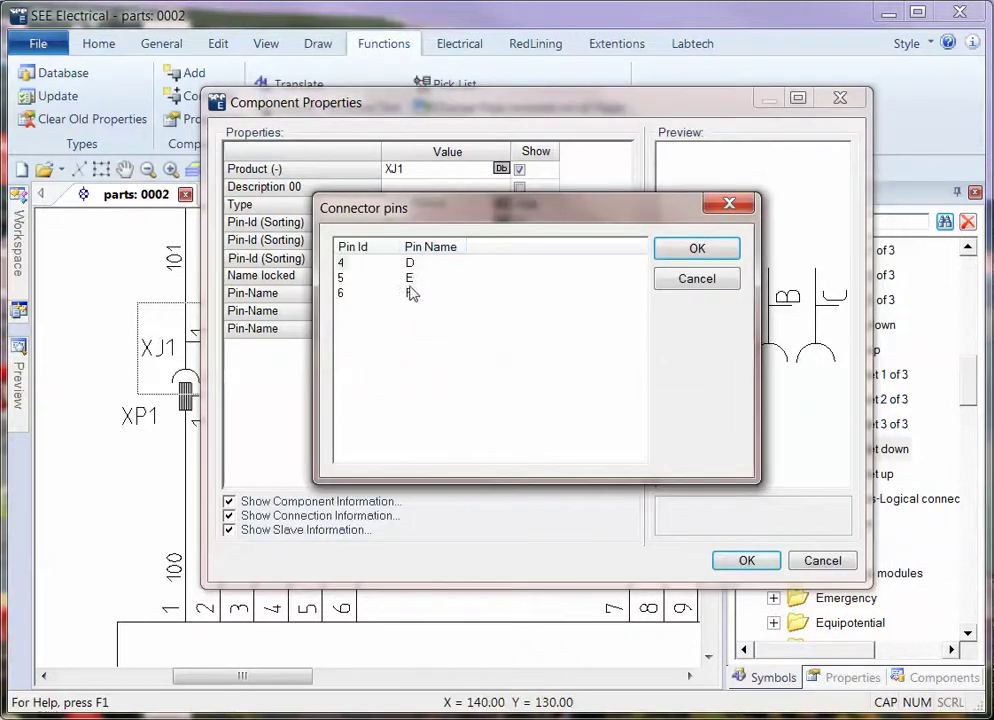
left_click(714, 252)
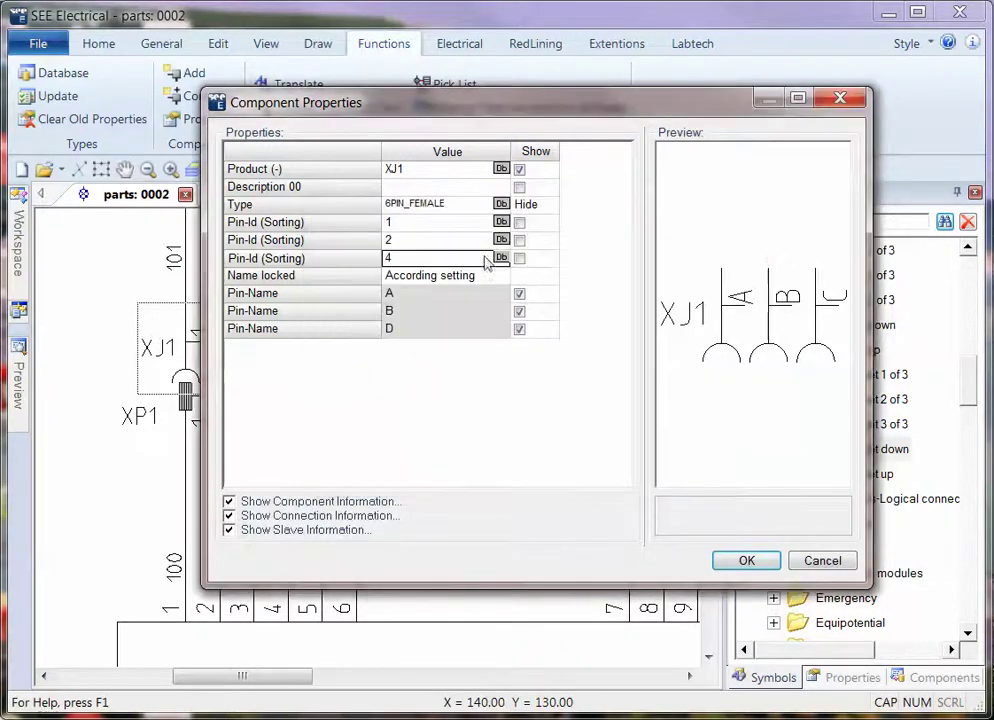
Reassign pin 3 from the available connector pins to the third pin of XJ1 and accept the component properties.
left_click(500, 258)
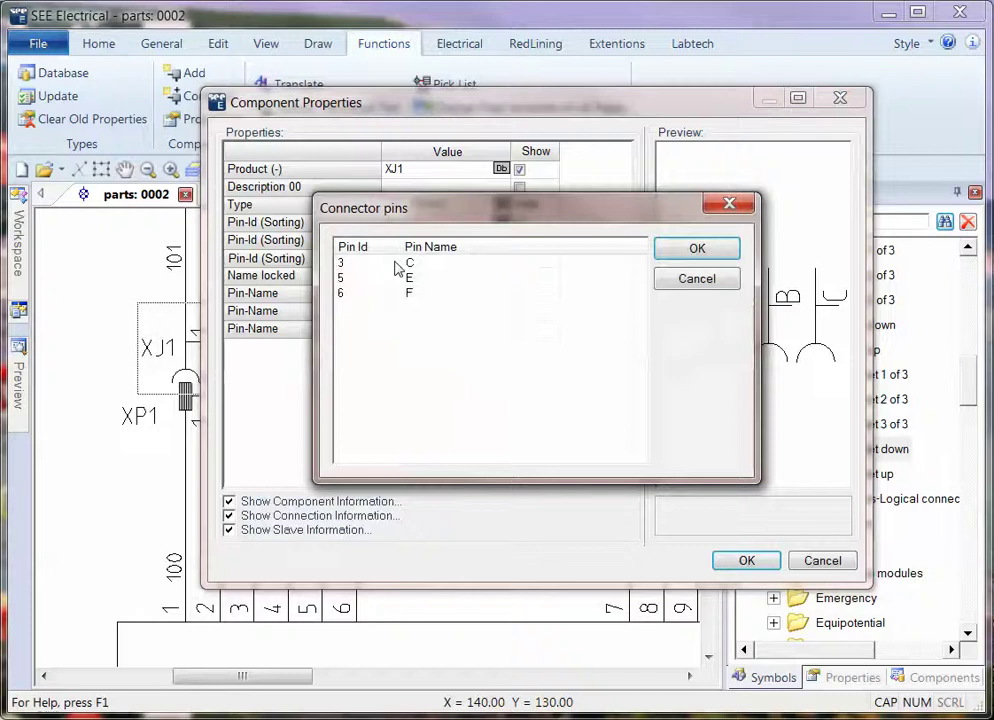
left_click(690, 251)
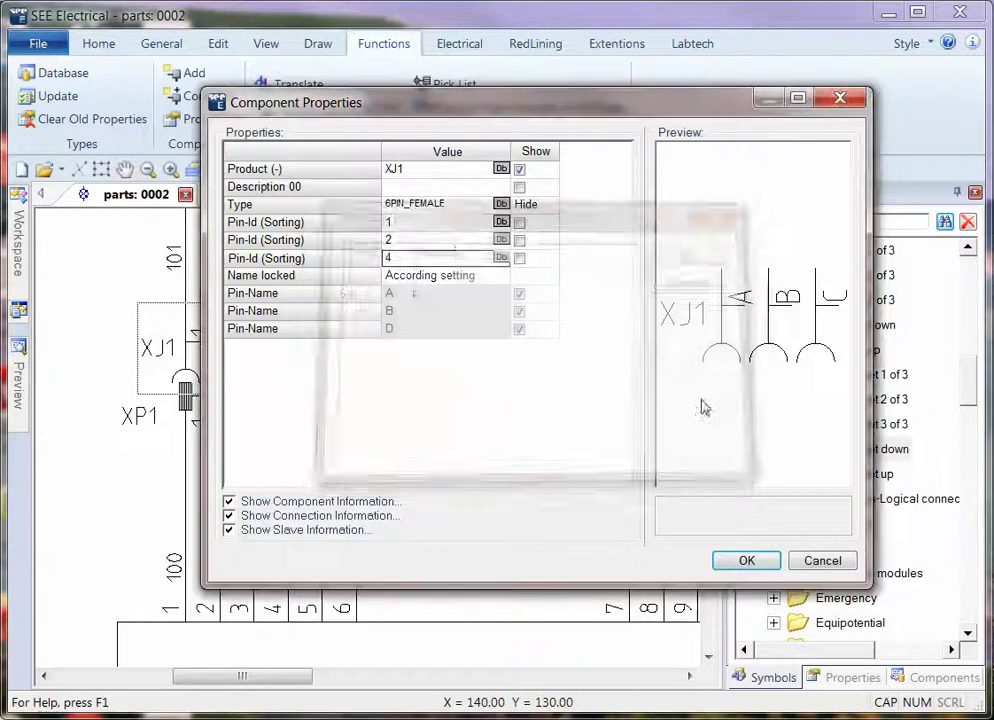
left_click(501, 258)
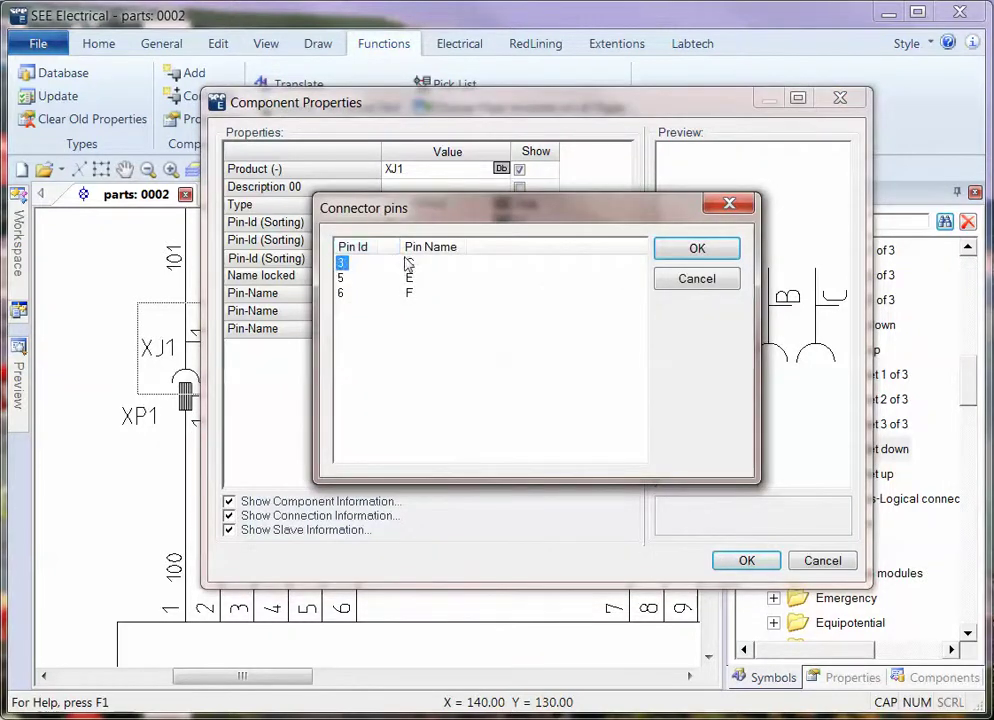
left_click(697, 250)
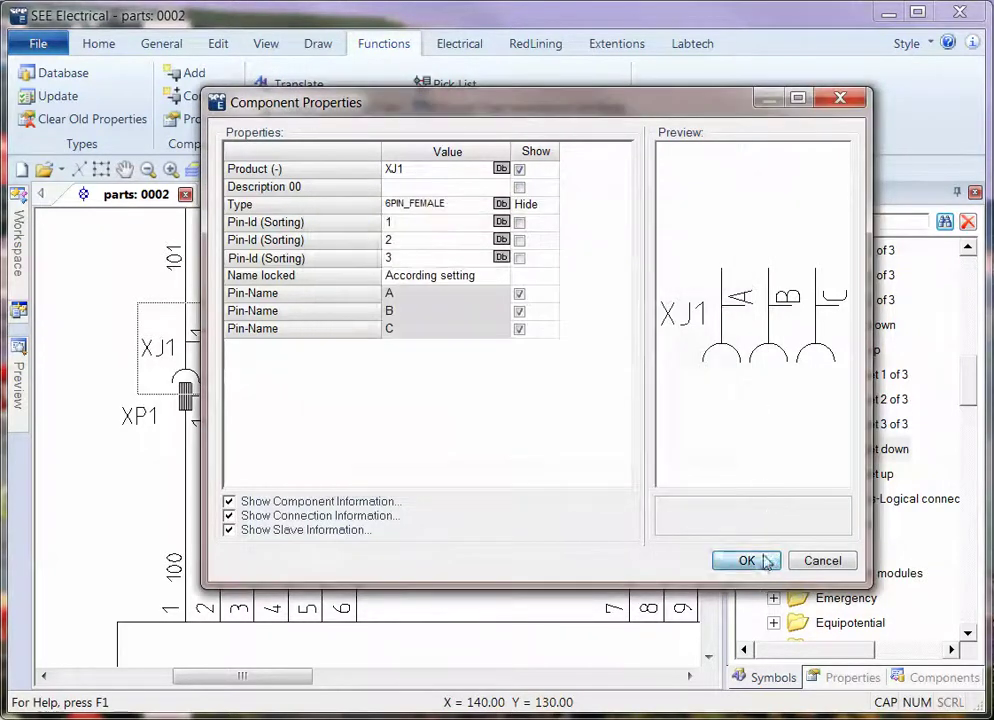
left_click(746, 560)
Copy the three-pin XJ1 socket onto wires 4 to 6, accepting the name XJ1 and pin IDs 4, 5 and 6.
left_click_drag(165, 355, 262, 348)
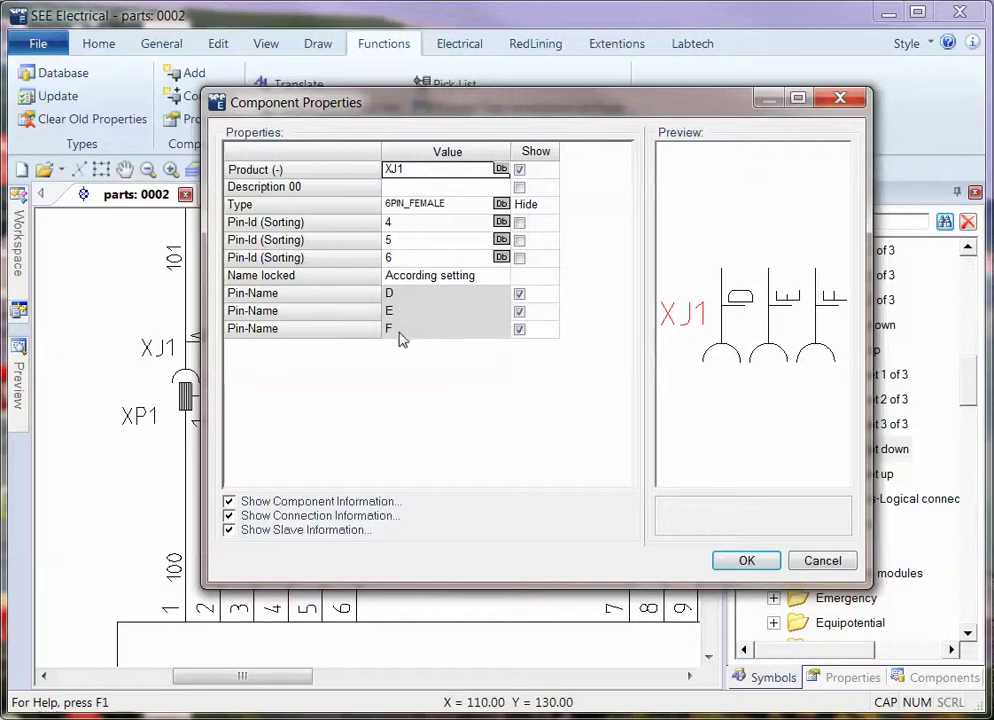
left_click(748, 560)
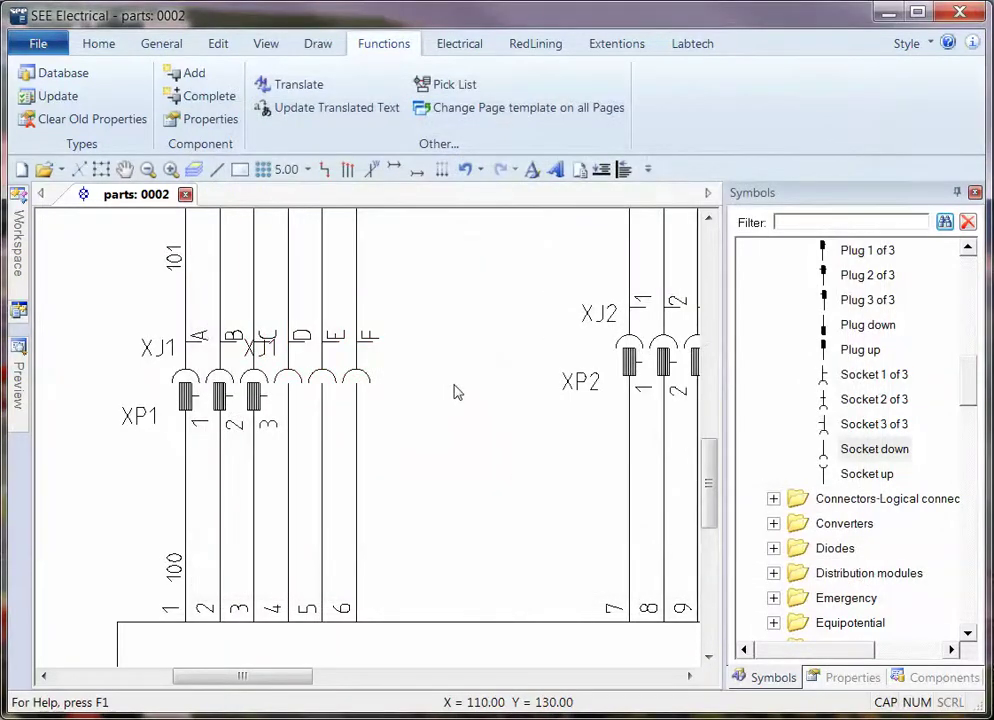
Hide the product name of the XJ1 socket on wires 4 to 6.
double_click(277, 357)
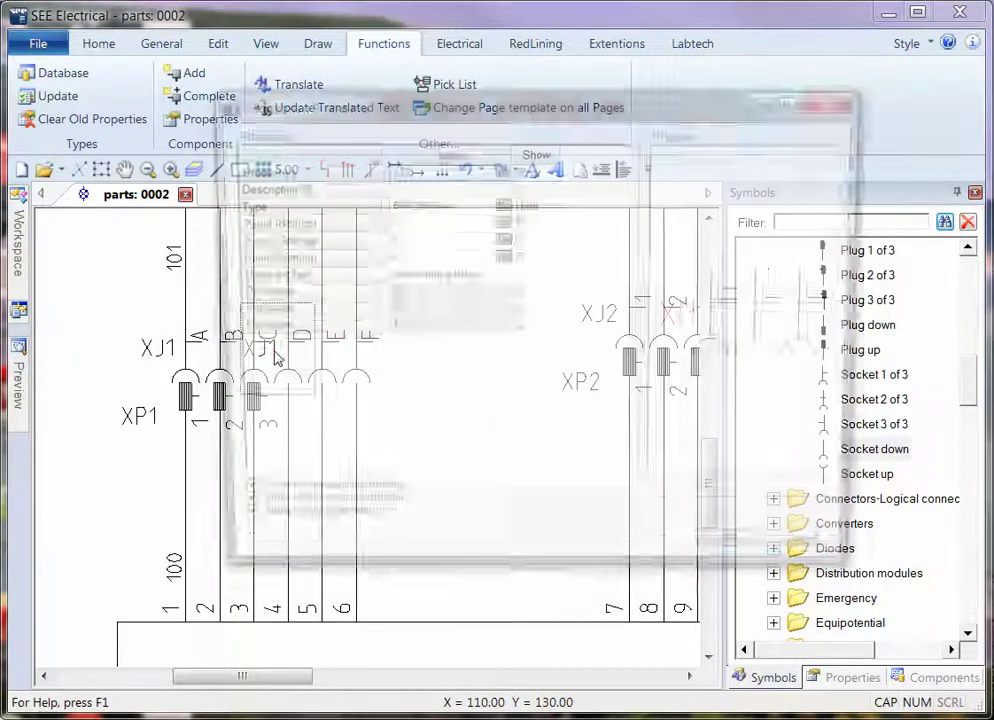
left_click(519, 169)
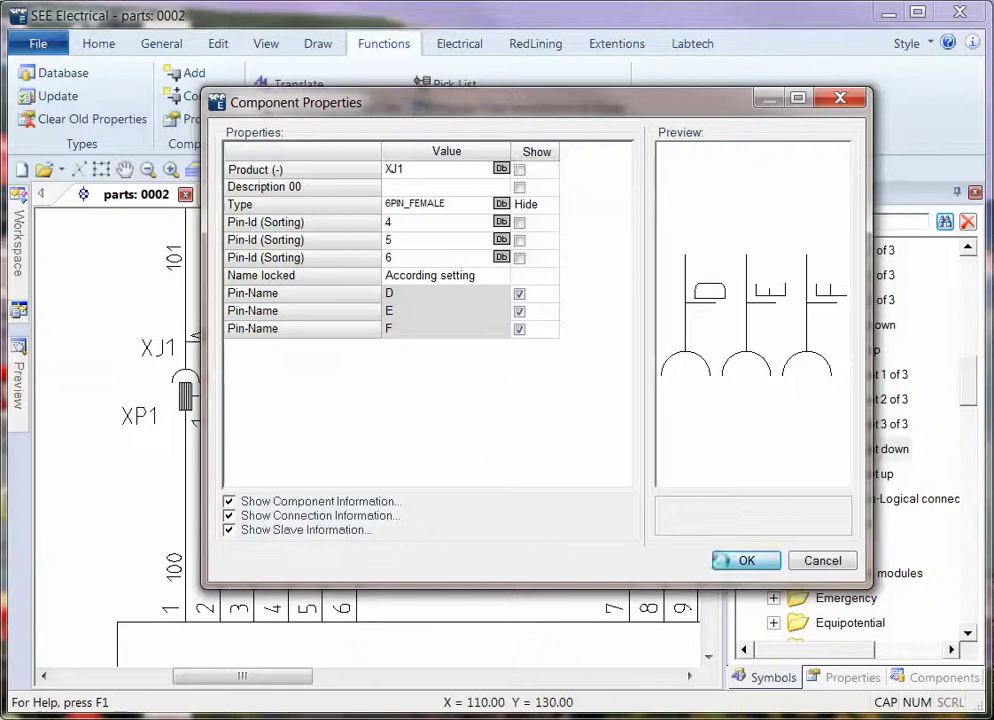
left_click(746, 560)
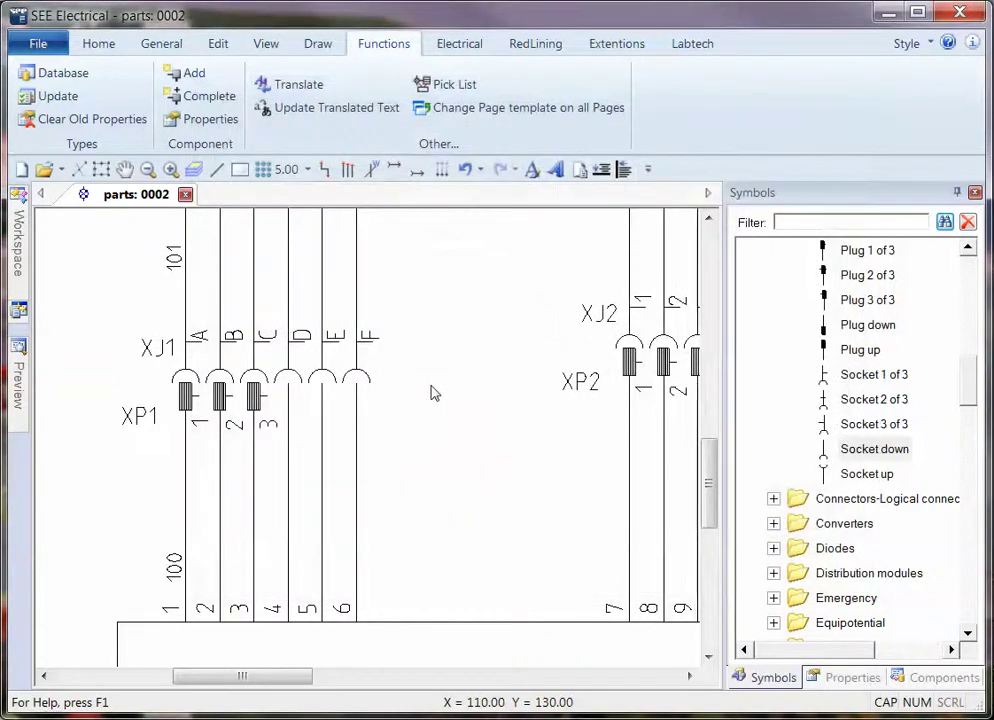